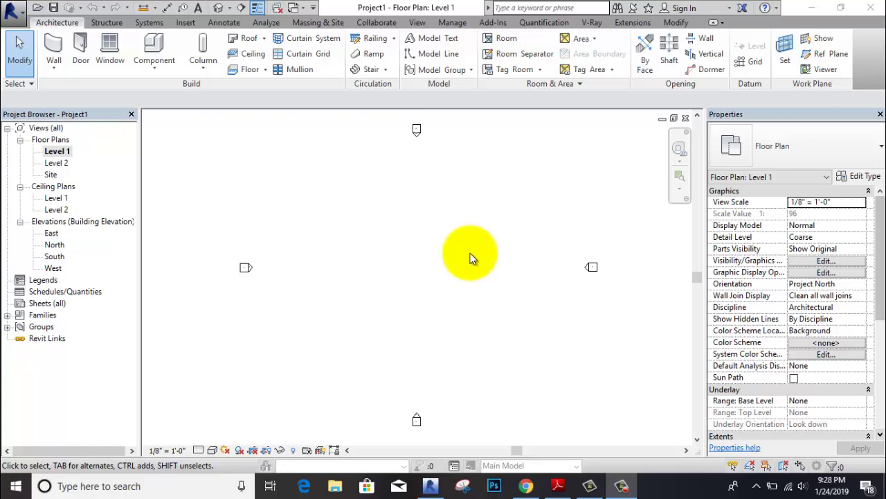
# Cancel the active command and pan the plan view slightly
pyautogui.rightClick(341, 191)
pyautogui.click(358, 201)
pyautogui.moveTo(352, 212); pyautogui.dragTo(325, 201, button='middle')
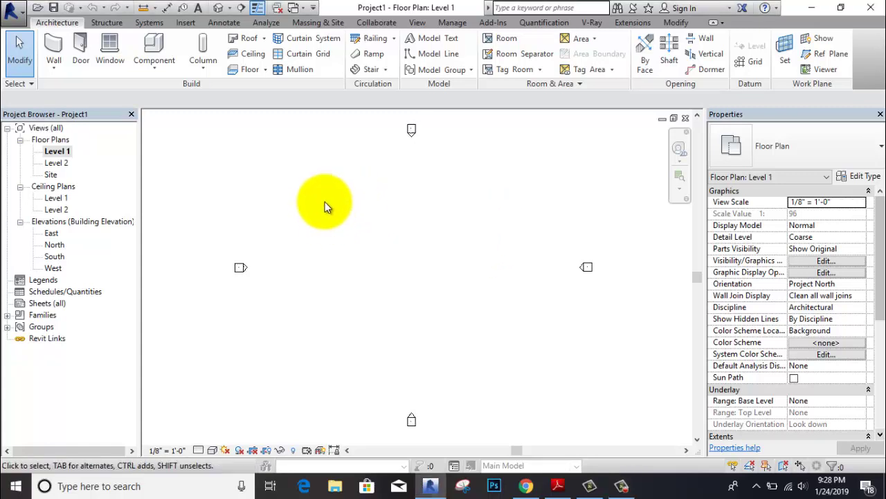
# Start a Stair by Component and set its type to Cast-In-Place Stair: Monolithic Stair
pyautogui.click(385, 70)
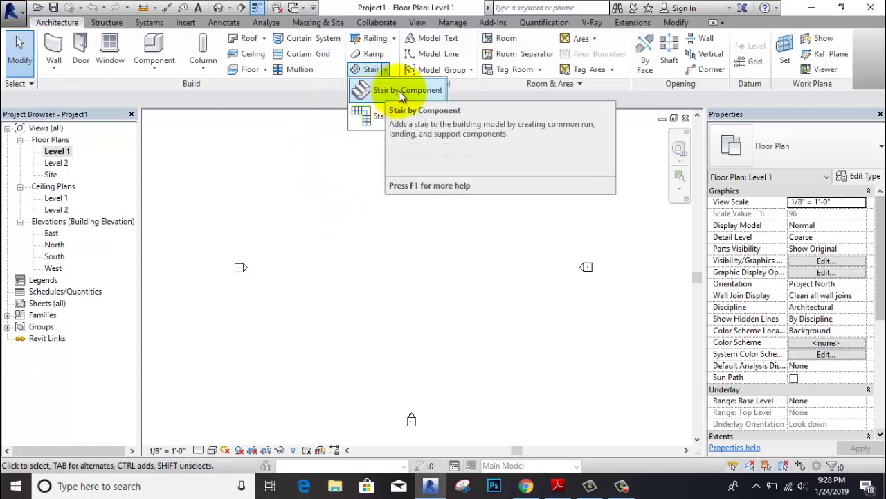
pyautogui.click(393, 93)
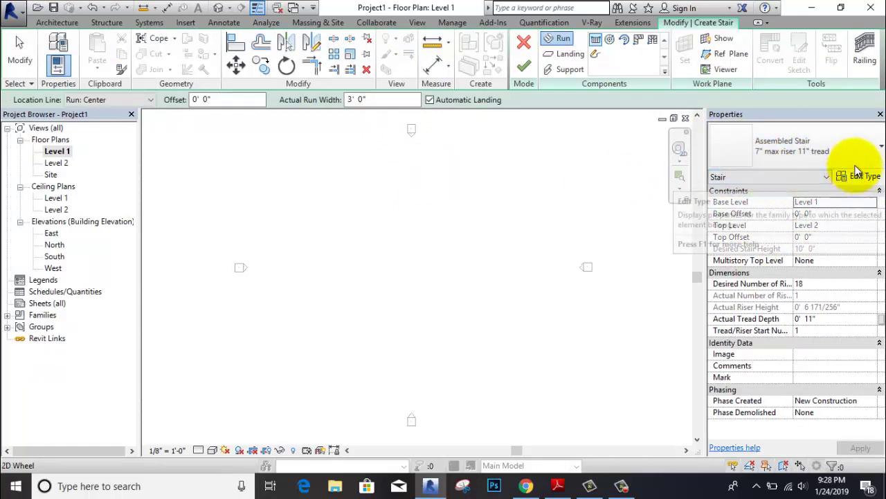
pyautogui.click(856, 154)
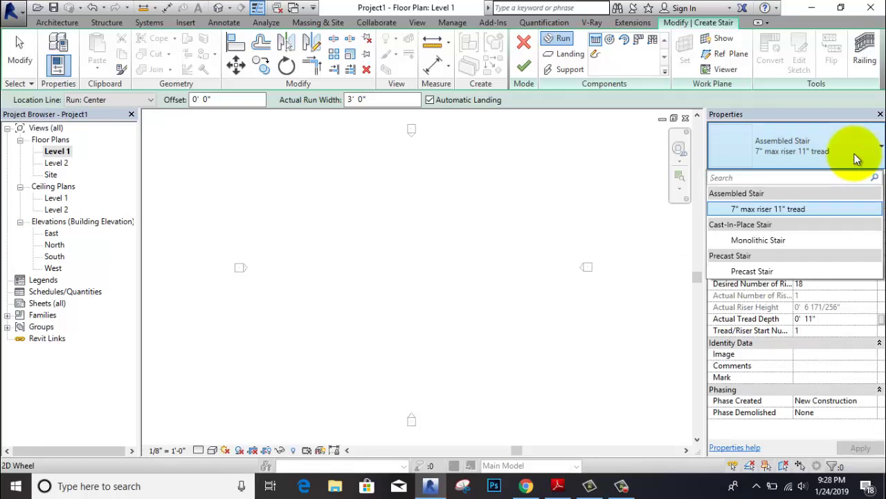
pyautogui.click(788, 239)
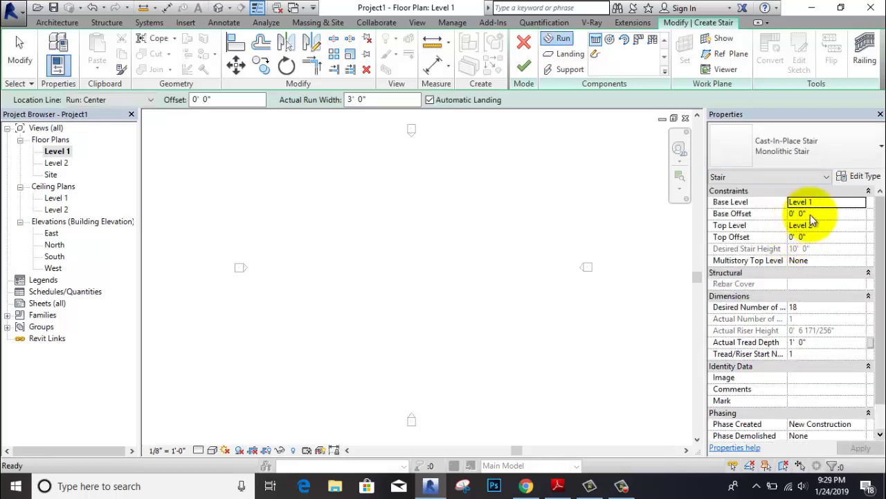
# Set the Monolithic Stair type to 6" maximum riser height and 9" minimum tread depth, keeping 3' 0" run width, and apply
pyautogui.click(864, 179)
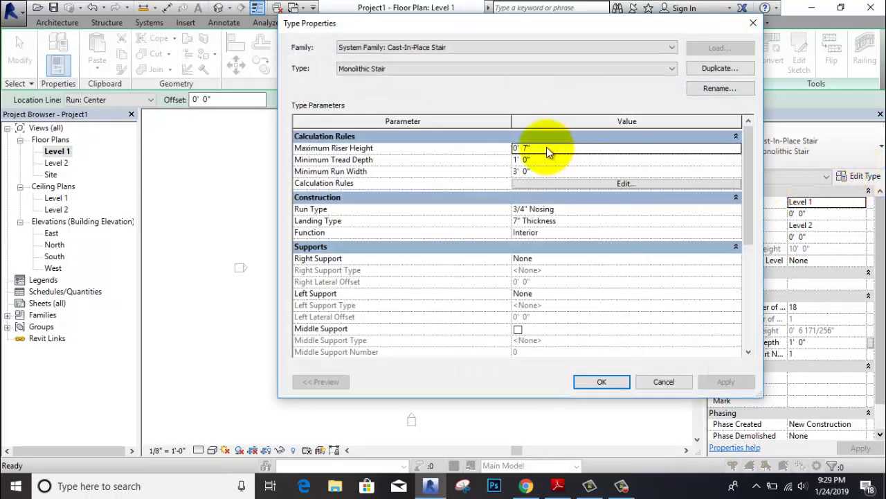
pyautogui.click(542, 149)
pyautogui.write('6')
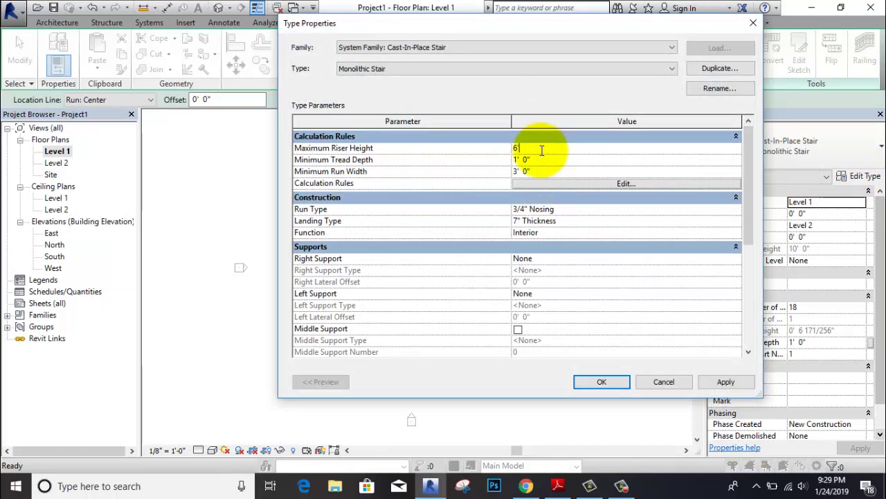
pyautogui.press('Return')
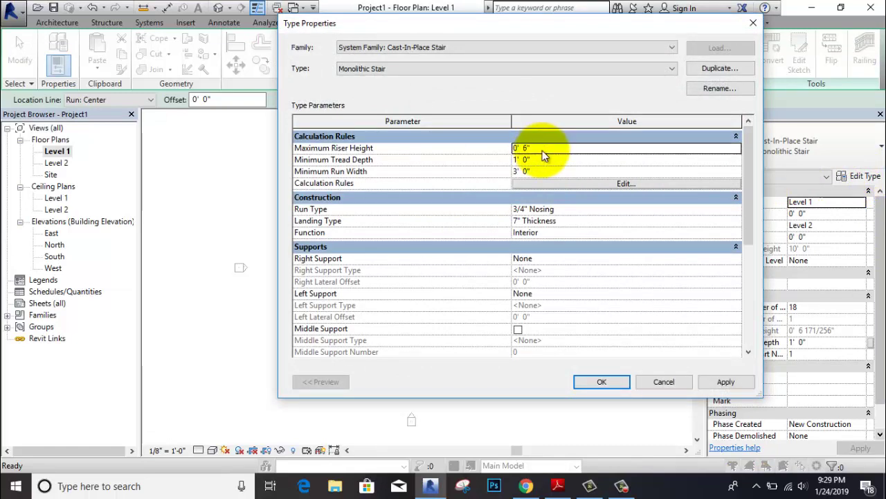
pyautogui.click(545, 159)
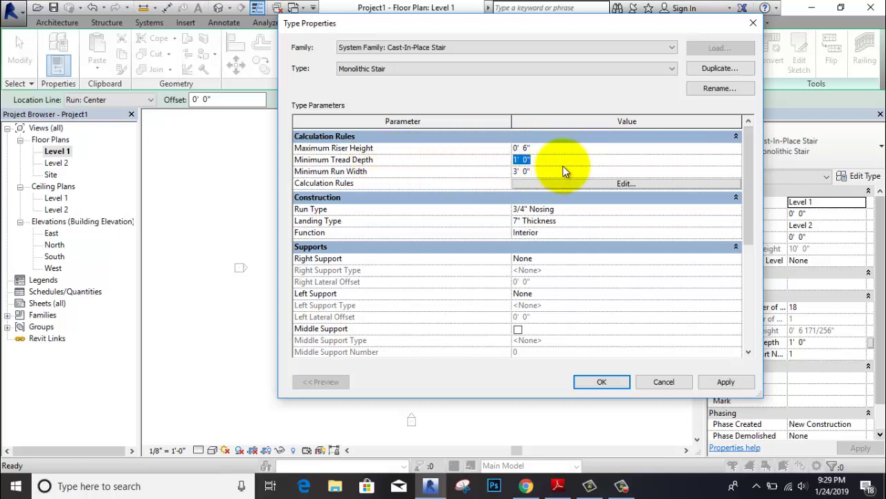
pyautogui.write('9')
pyautogui.press('Return')
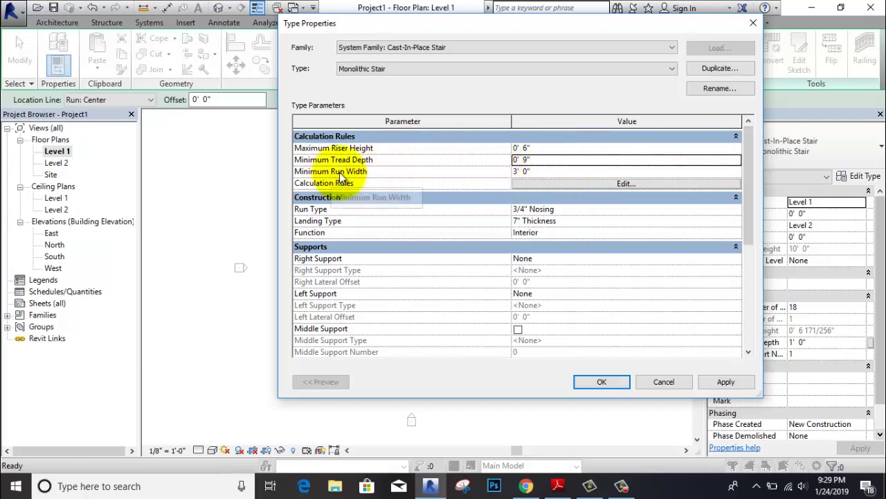
pyautogui.click(545, 171)
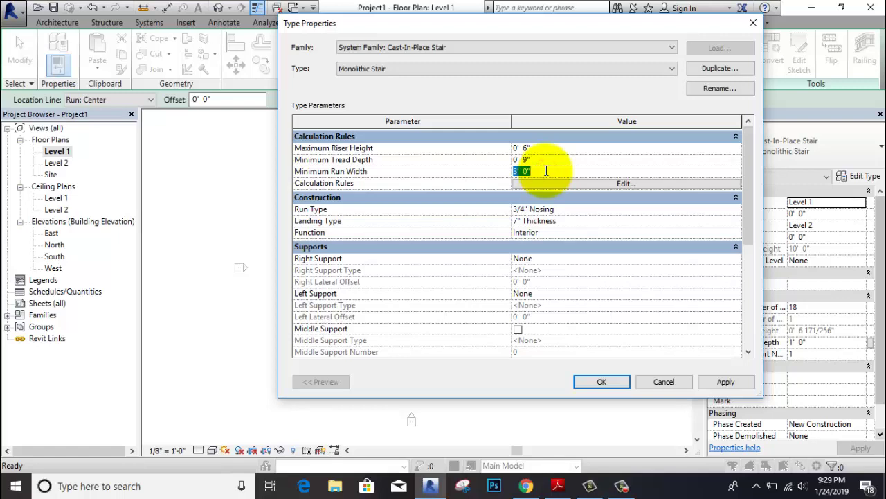
pyautogui.click(549, 160)
pyautogui.click(550, 170)
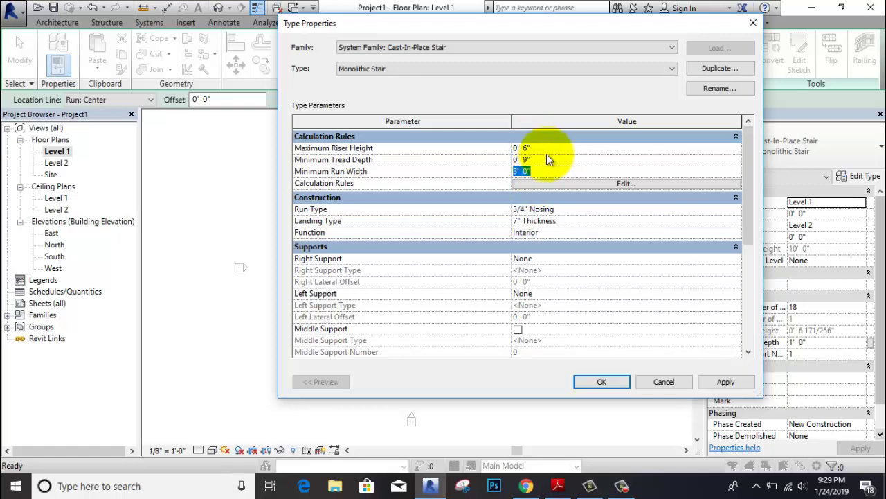
pyautogui.click(727, 382)
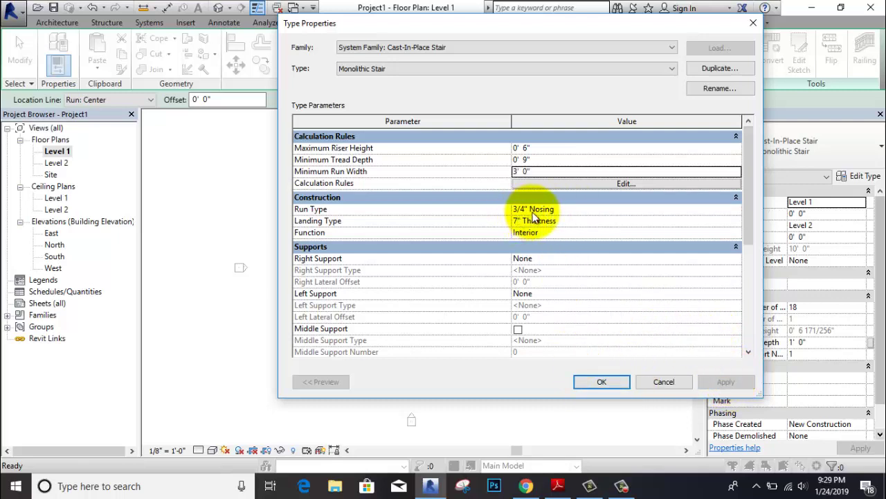
pyautogui.click(575, 208)
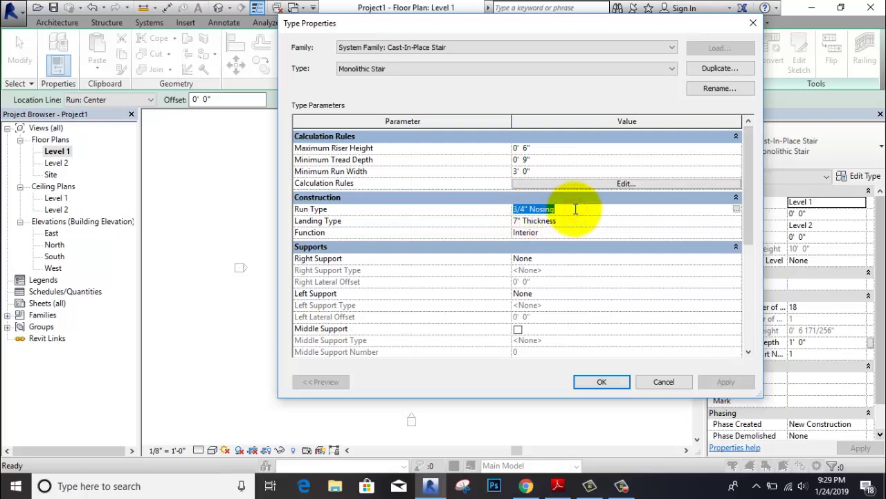
# Accept the type settings and draw the stair's first run of 10 risers on Level 1
pyautogui.click(600, 381)
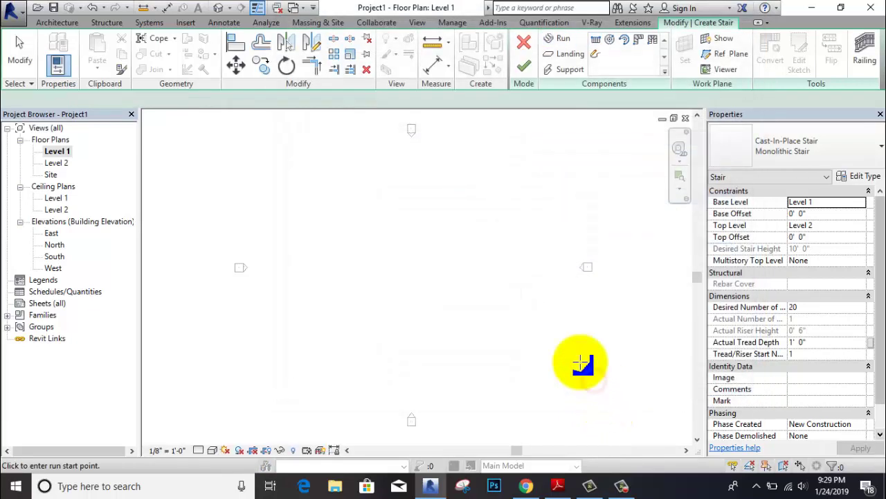
pyautogui.scroll(2, 350, 301)
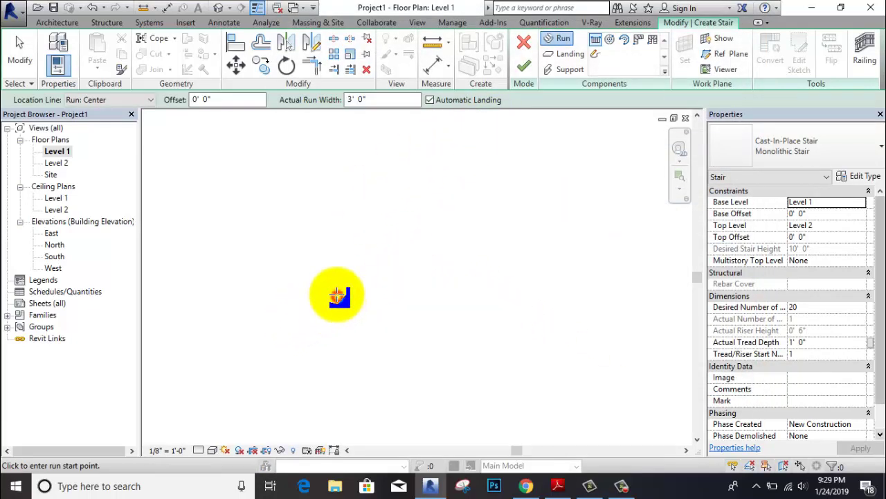
pyautogui.click(337, 301)
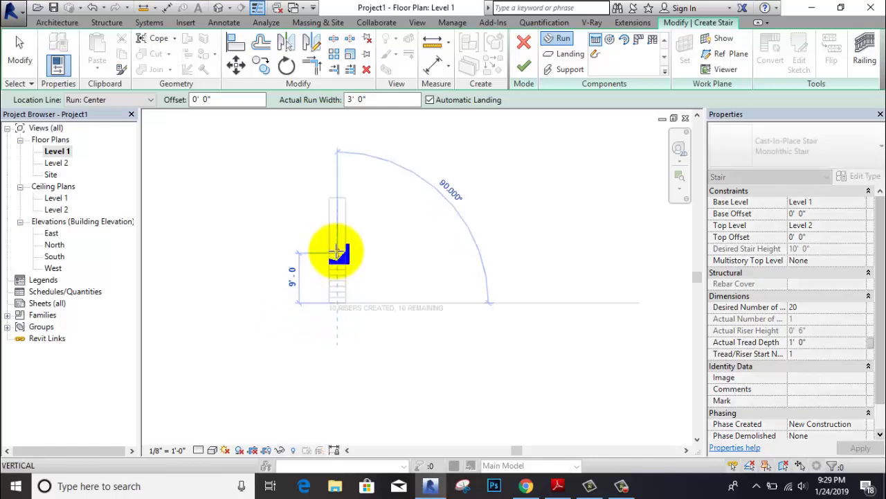
pyautogui.scroll(1, 337, 252)
pyautogui.scroll(1, 337, 253)
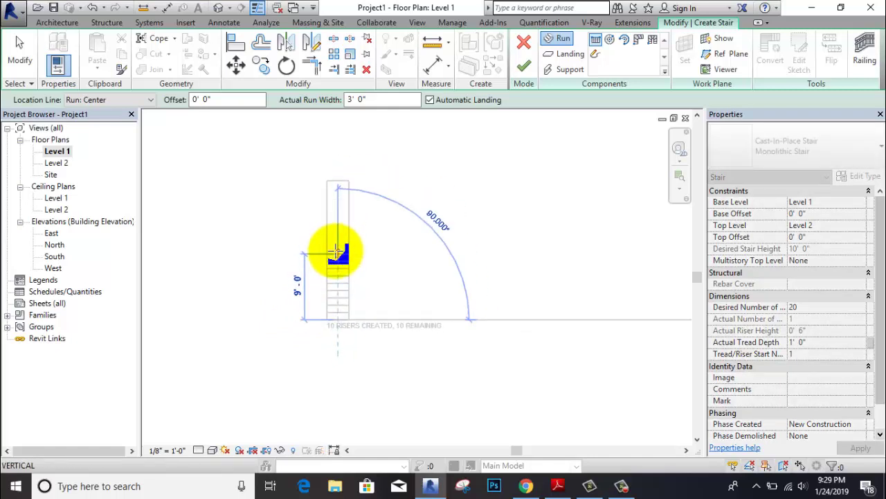
pyautogui.click(336, 251)
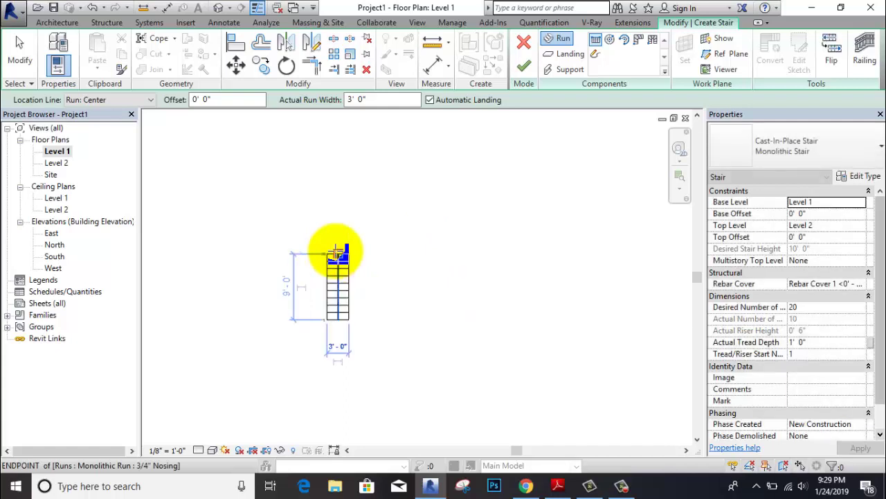
pyautogui.rightClick(364, 223)
pyautogui.click(368, 229)
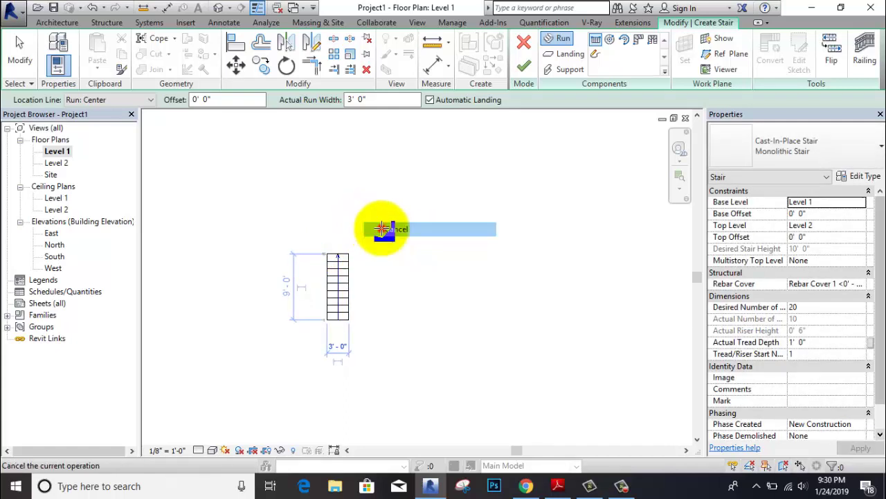
# Draw the second run from the first run's top to reach 20 risers, and finish the L-shaped stair
pyautogui.scroll(2, 353, 243)
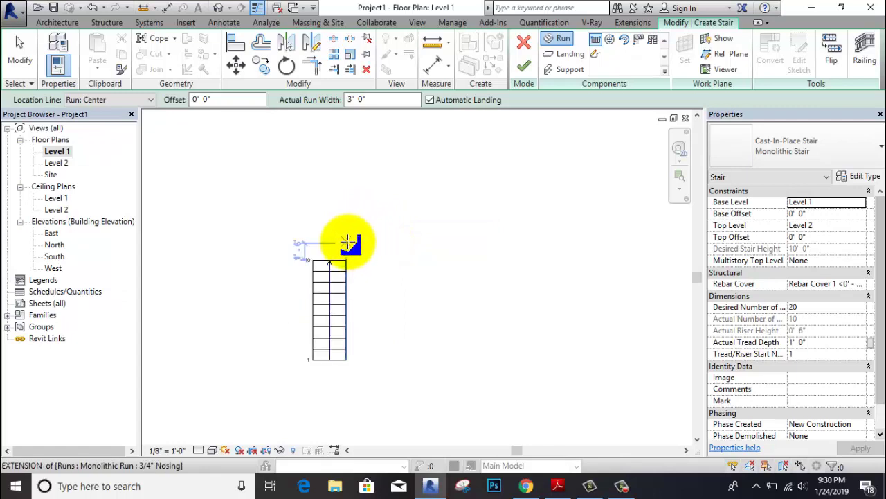
pyautogui.click(347, 243)
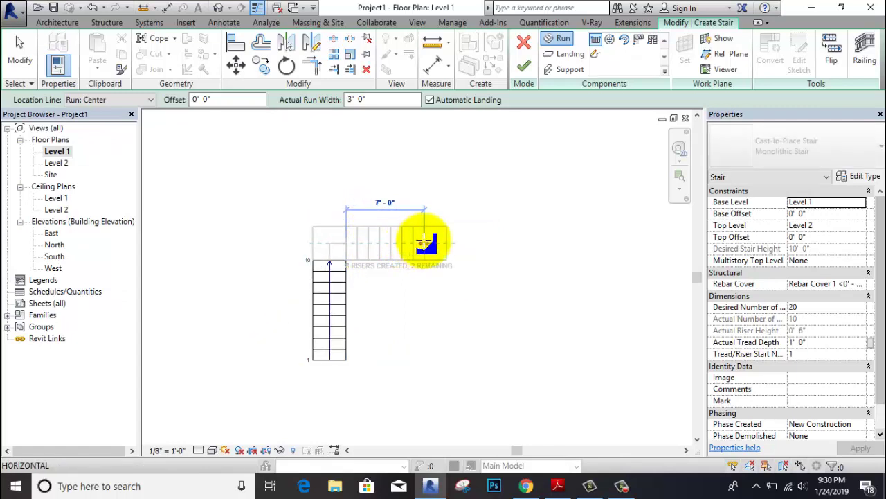
pyautogui.click(467, 242)
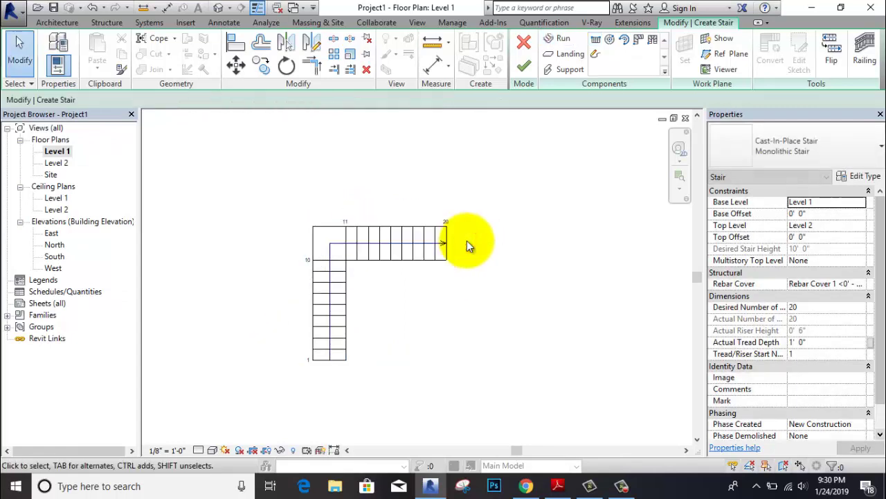
pyautogui.click(521, 67)
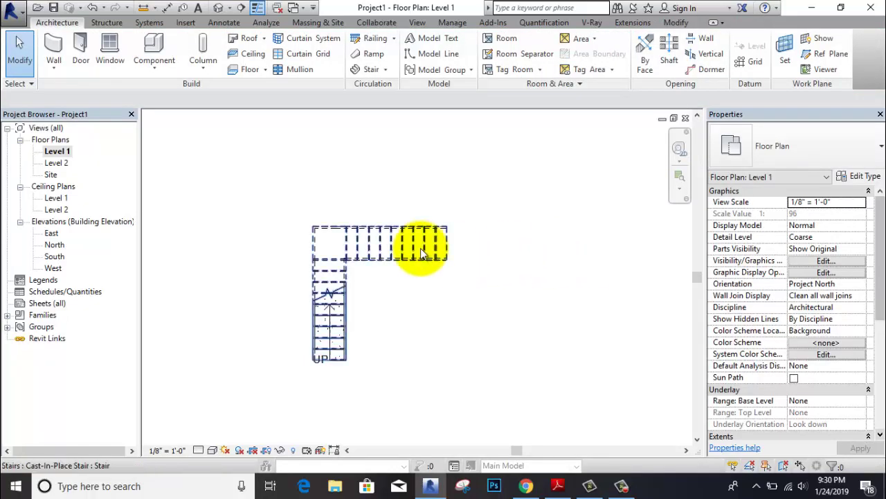
pyautogui.scroll(2, 416, 249)
pyautogui.moveTo(356, 300); pyautogui.dragTo(387, 255, button='middle')
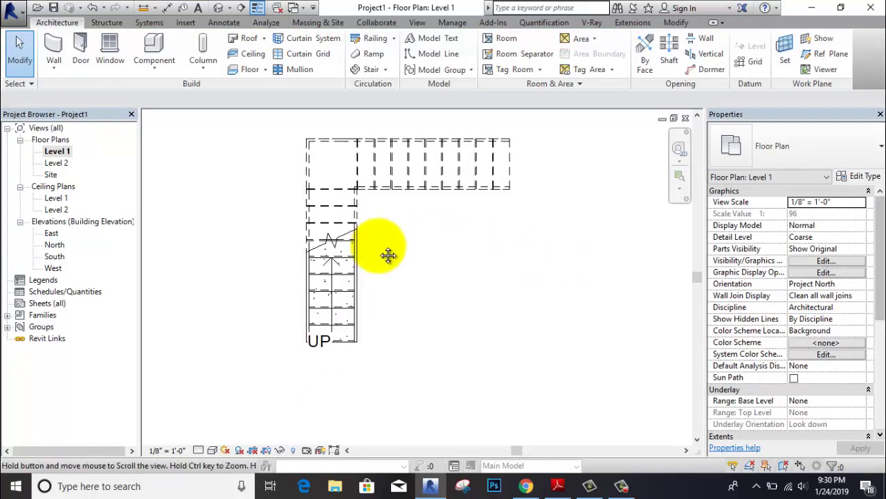
pyautogui.click(415, 23)
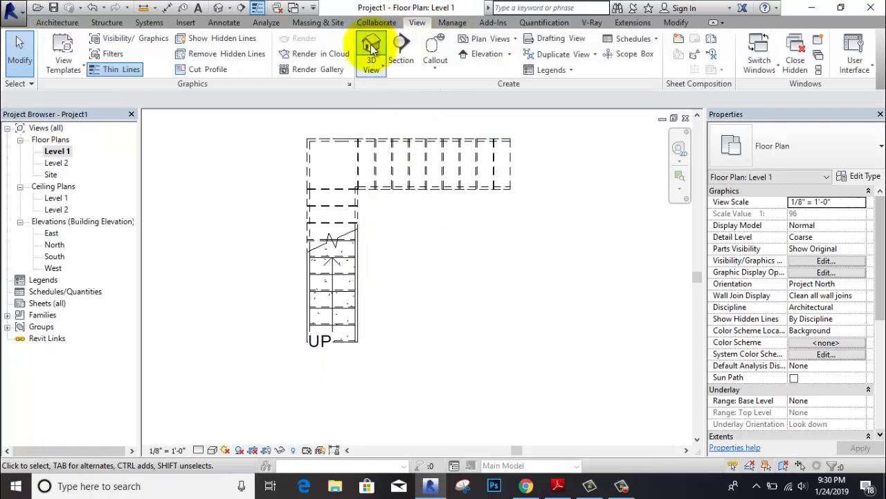
# Open the default 3D view and switch its visual style to Realistic
pyautogui.click(372, 49)
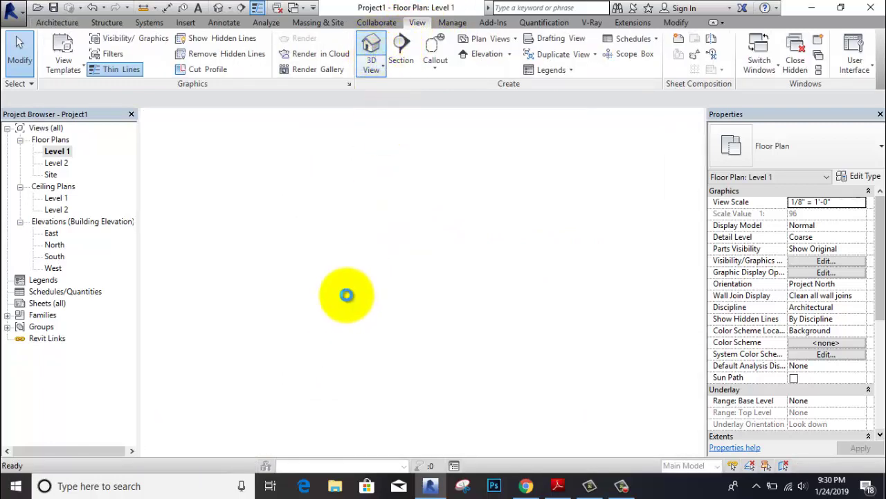
pyautogui.scroll(2, 291, 382)
pyautogui.scroll(2, 297, 378)
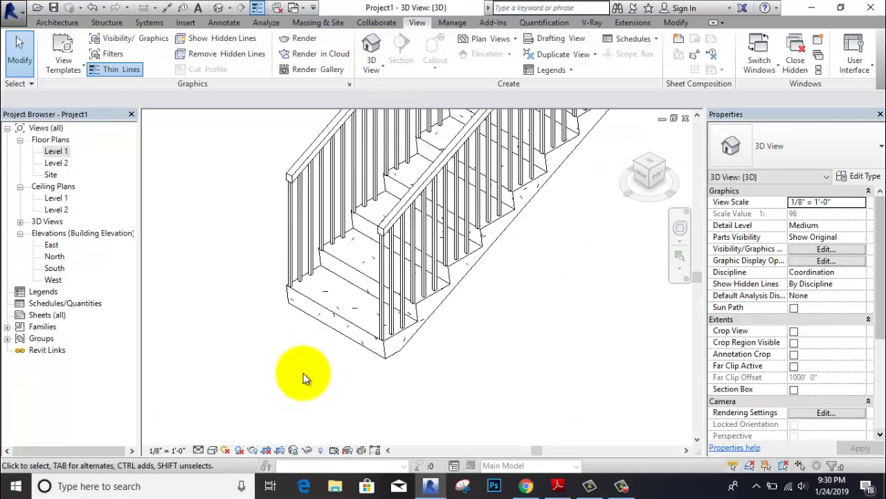
pyautogui.scroll(3, 385, 339)
pyautogui.moveTo(393, 357); pyautogui.dragTo(395, 388, button='middle')
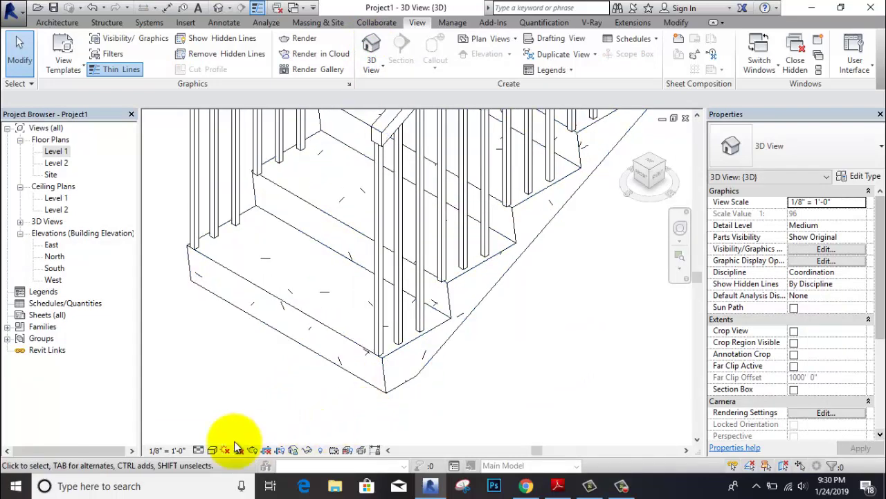
pyautogui.click(211, 450)
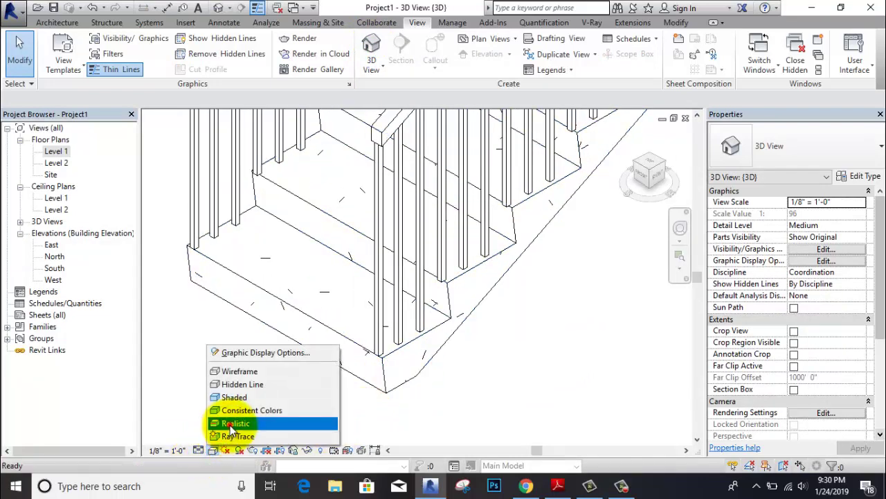
pyautogui.click(232, 424)
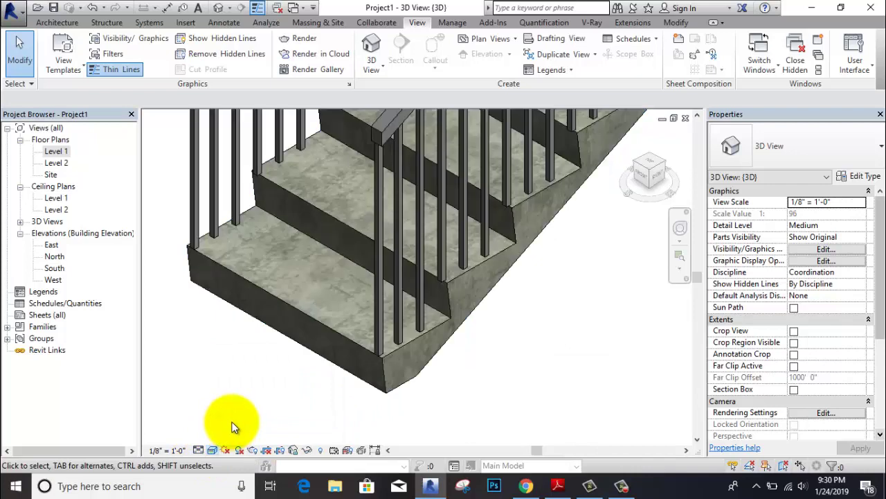
# Inspect the stair's railings and landing up close, then return to the Level 1 floor plan
pyautogui.scroll(-2, 239, 388)
pyautogui.scroll(-1, 240, 387)
pyautogui.scroll(-2, 244, 423)
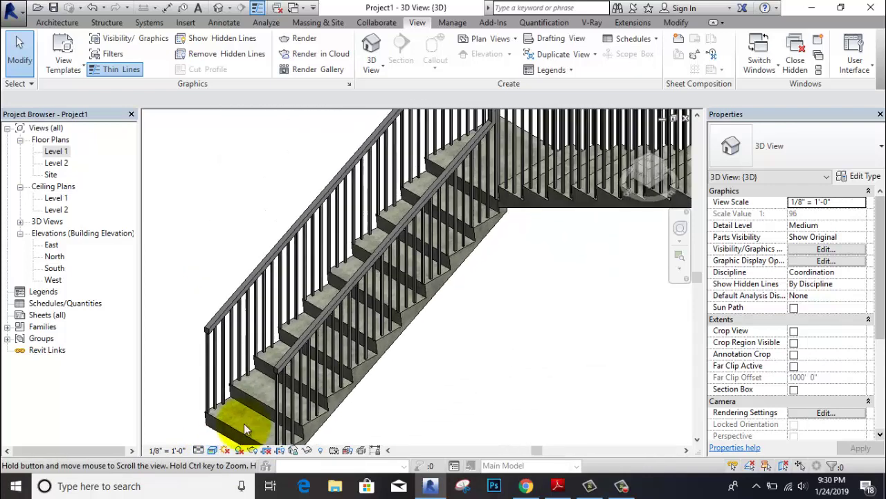
pyautogui.scroll(-1, 263, 394)
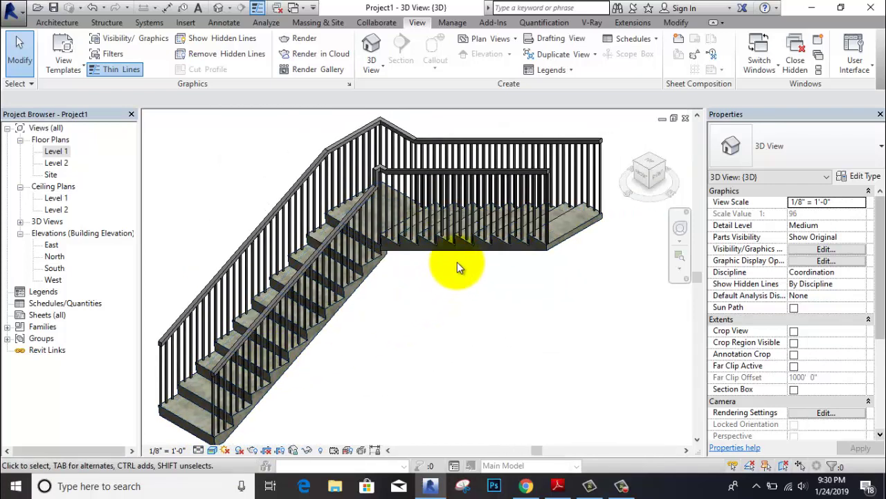
pyautogui.scroll(3, 572, 225)
pyautogui.scroll(2, 572, 225)
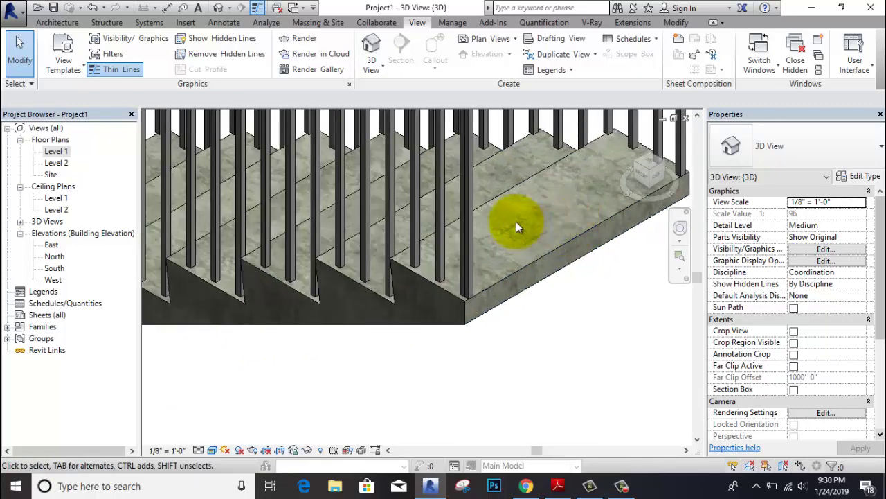
pyautogui.scroll(2, 540, 279)
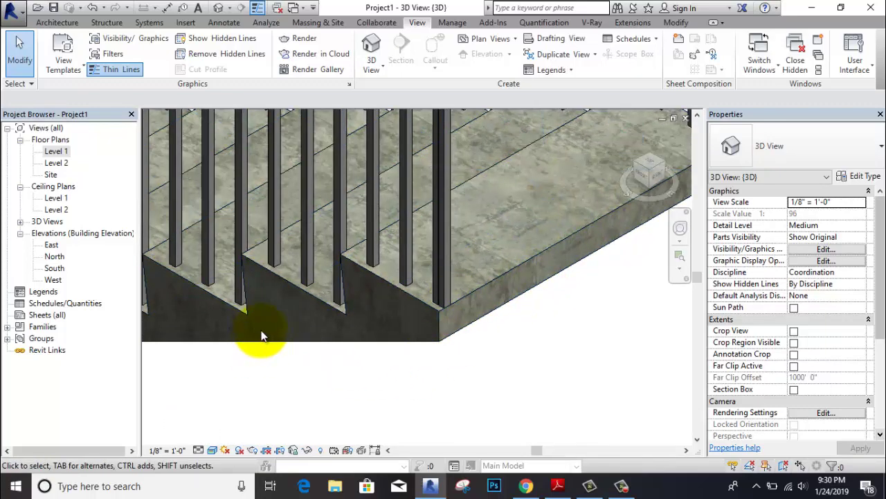
pyautogui.scroll(-2, 262, 336)
pyautogui.scroll(-2, 259, 336)
pyautogui.moveTo(267, 337); pyautogui.dragTo(464, 242, button='middle')
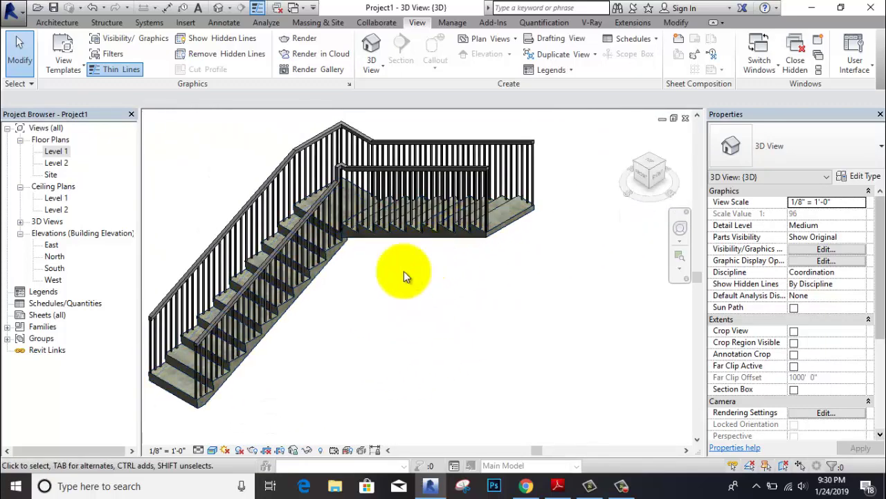
pyautogui.keyDown('shift'); pyautogui.moveTo(404, 271); pyautogui.dragTo(427, 278, button='middle'); pyautogui.keyUp('shift')
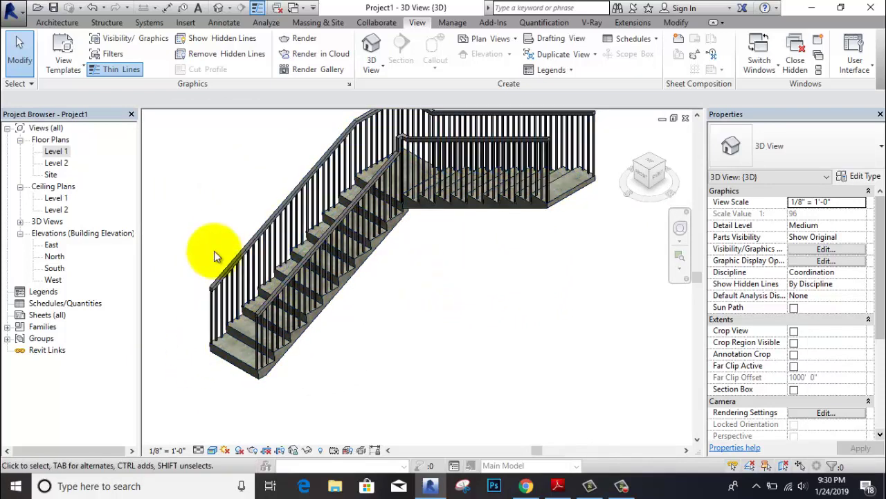
pyautogui.doubleClick(55, 151)
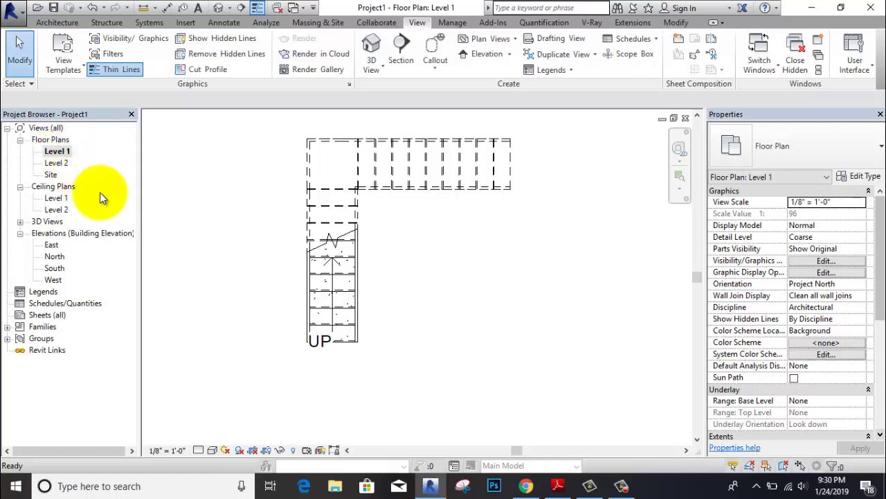
# Draw a 20-riser Full-Step Spiral stair right of the L-shaped stair and finish it
pyautogui.click(64, 28)
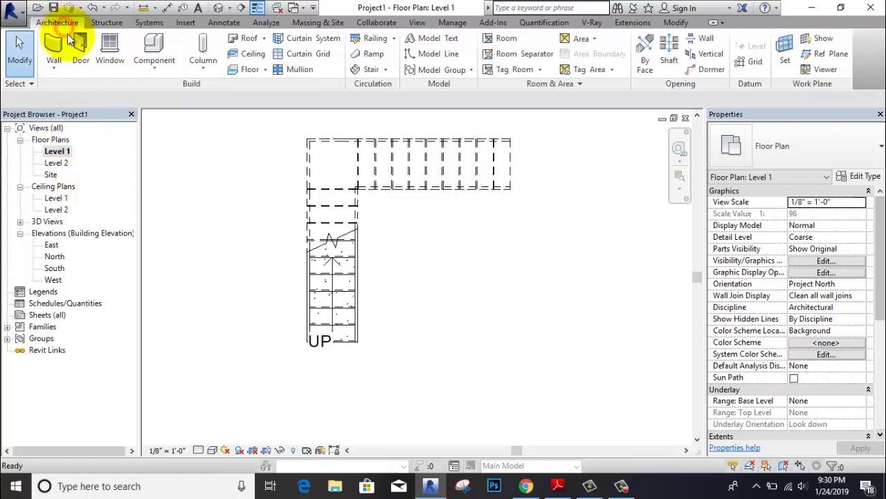
pyautogui.click(385, 69)
pyautogui.click(385, 86)
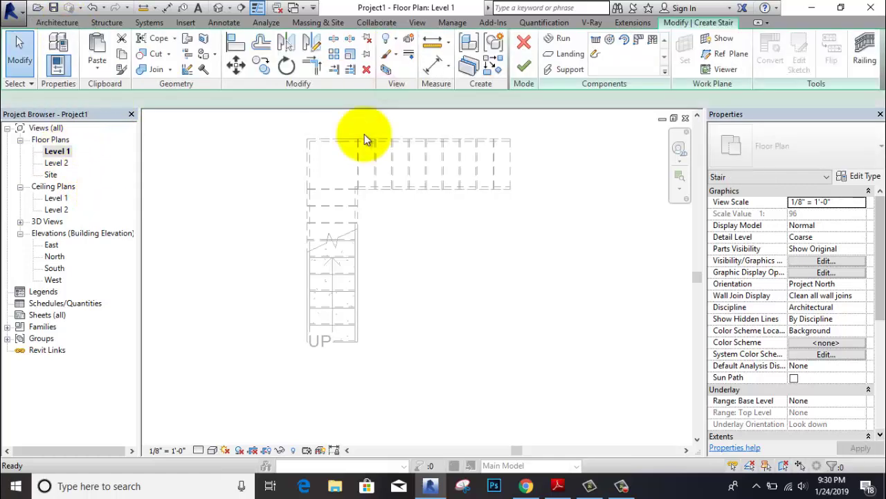
pyautogui.click(609, 40)
pyautogui.moveTo(597, 254); pyautogui.dragTo(433, 268, button='middle')
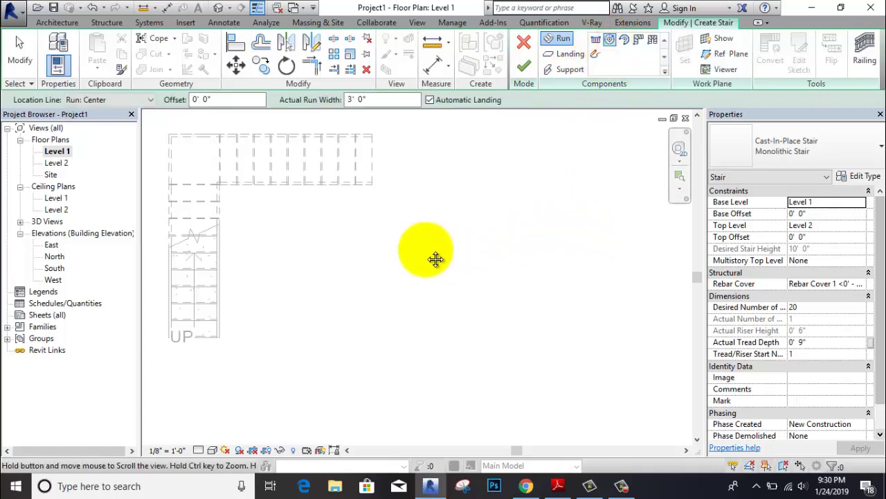
pyautogui.click(379, 288)
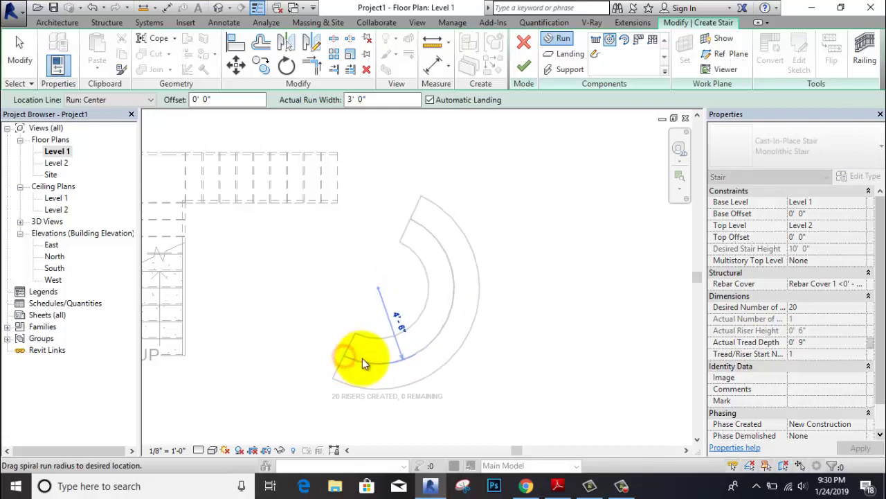
pyautogui.click(354, 356)
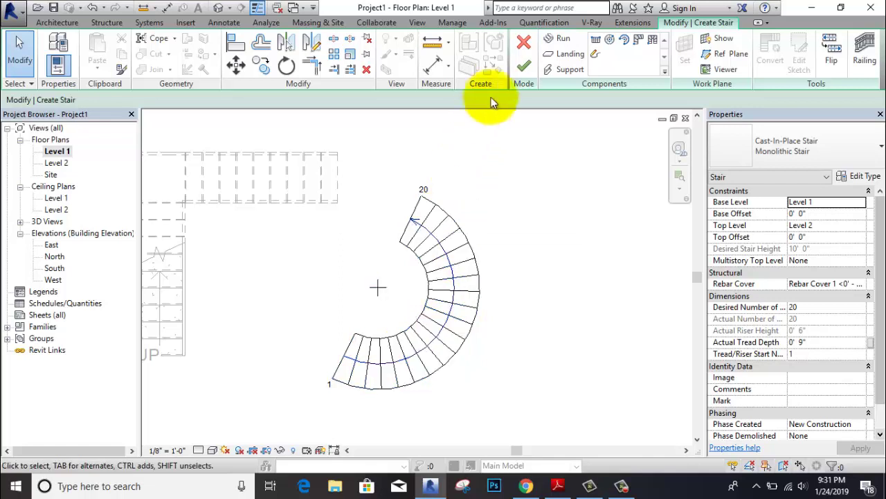
pyautogui.click(524, 67)
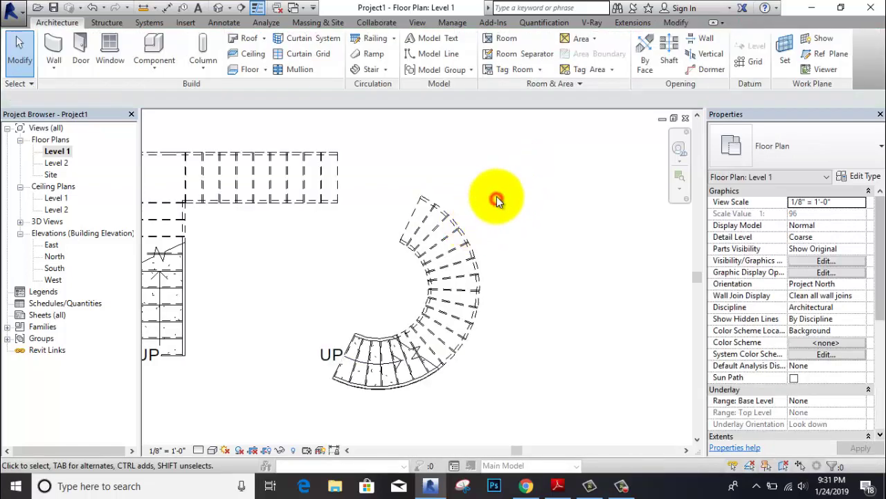
pyautogui.scroll(-2, 496, 199)
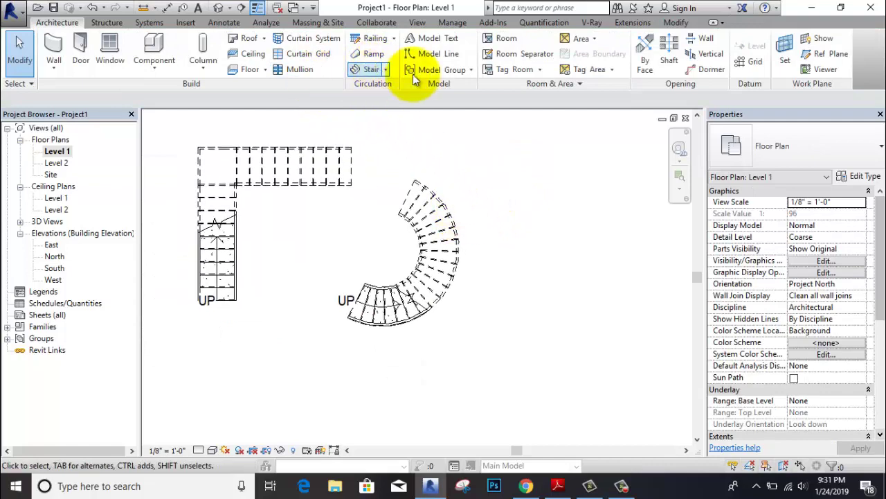
# Place a 20-riser Center-Ends Spiral stair with 4'-0" radius at the plan's upper right
pyautogui.click(388, 70)
pyautogui.click(392, 90)
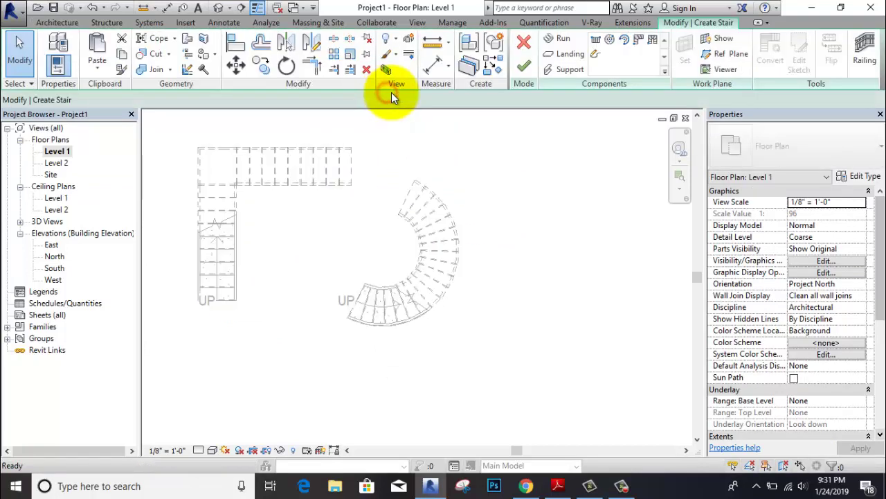
pyautogui.click(625, 41)
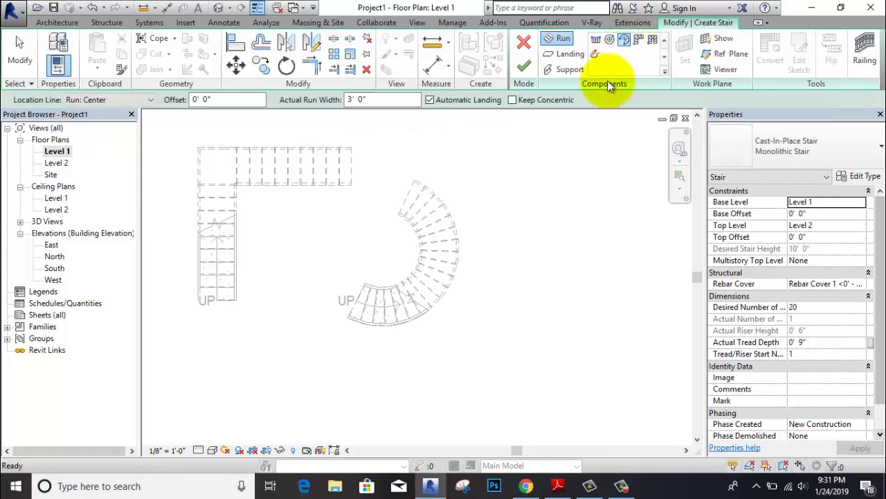
pyautogui.moveTo(553, 193); pyautogui.dragTo(522, 268, button='middle')
pyautogui.click(506, 205)
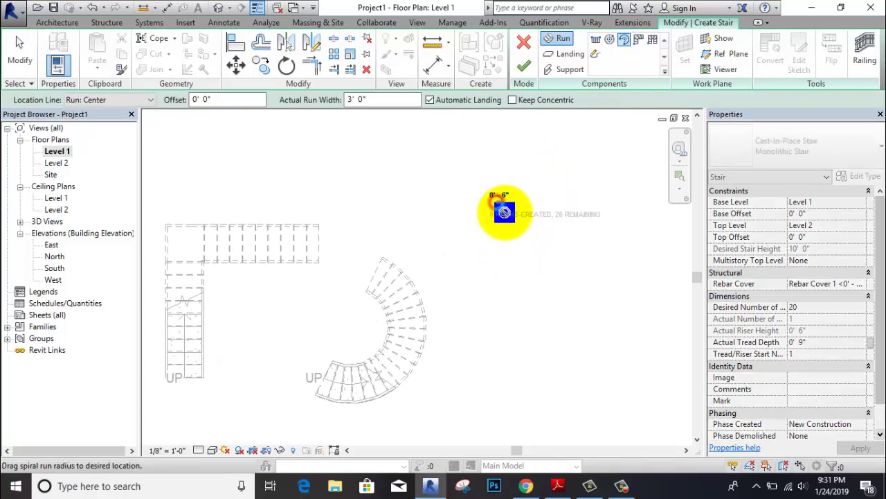
pyautogui.click(491, 254)
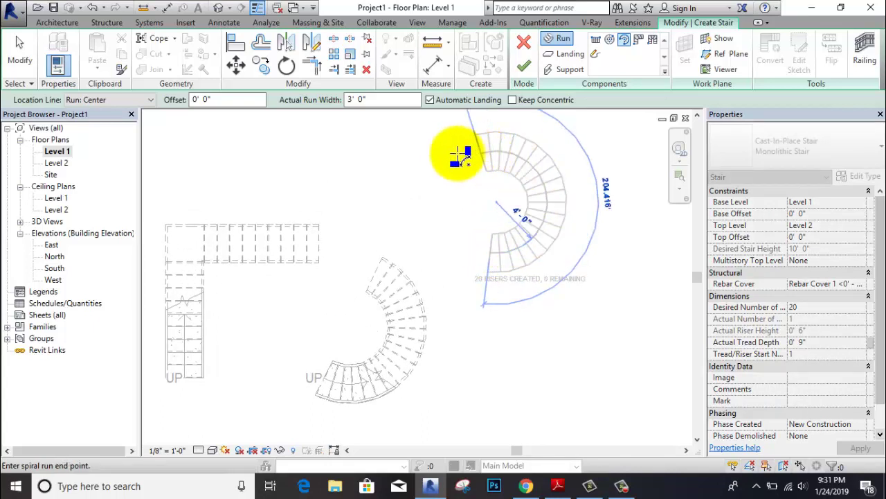
pyautogui.click(443, 160)
pyautogui.click(524, 66)
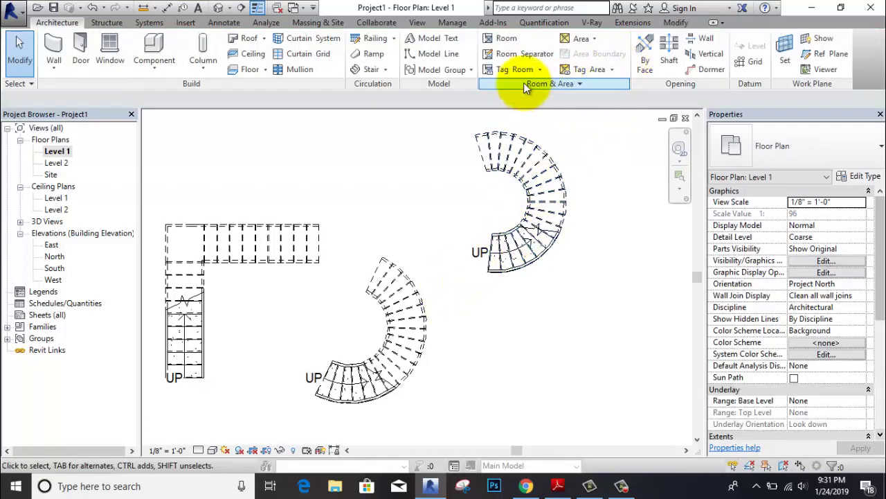
# Place a 20-riser L-Shape Winder stair right of the spiral stairs, finish it, and view all four
pyautogui.click(385, 72)
pyautogui.click(383, 86)
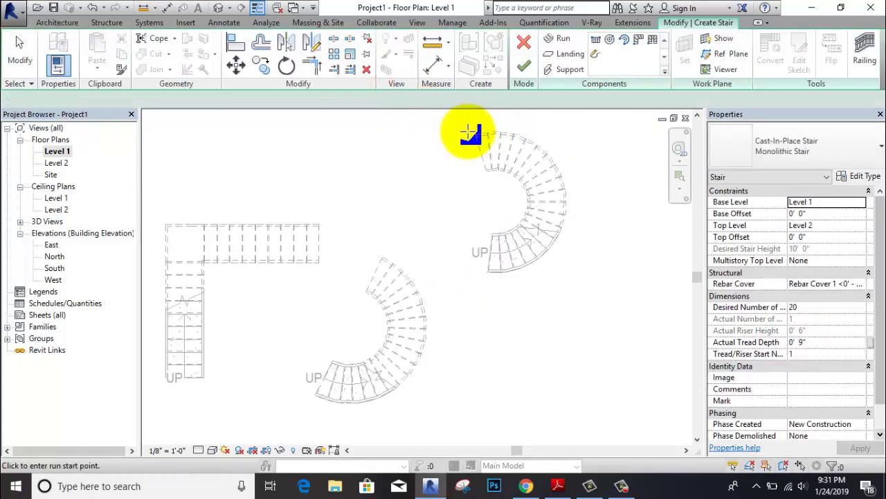
pyautogui.click(639, 41)
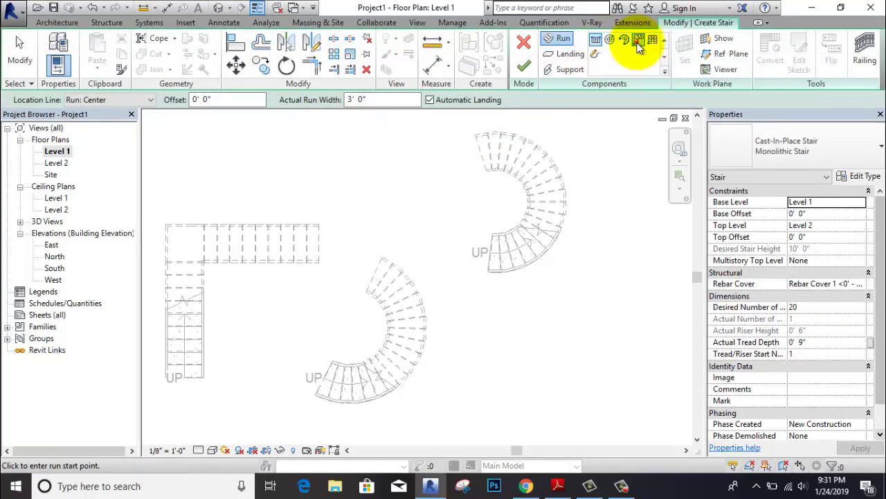
pyautogui.moveTo(584, 267); pyautogui.dragTo(534, 178, button='middle')
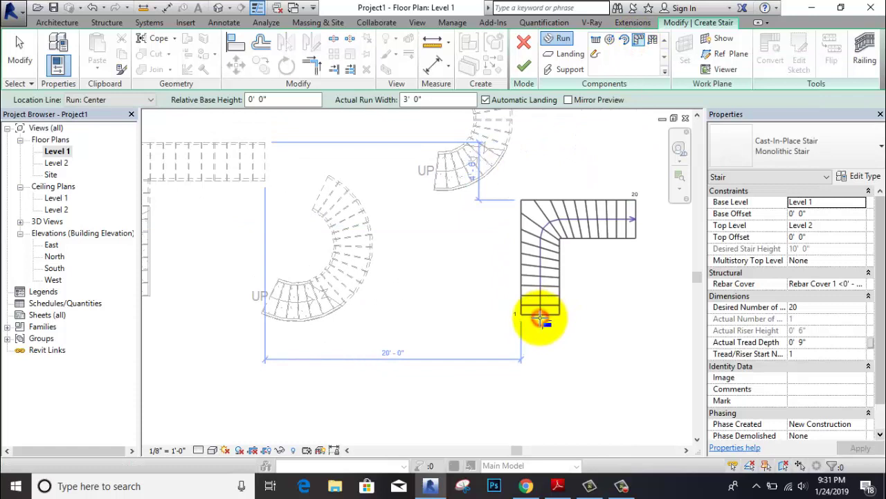
pyautogui.click(540, 318)
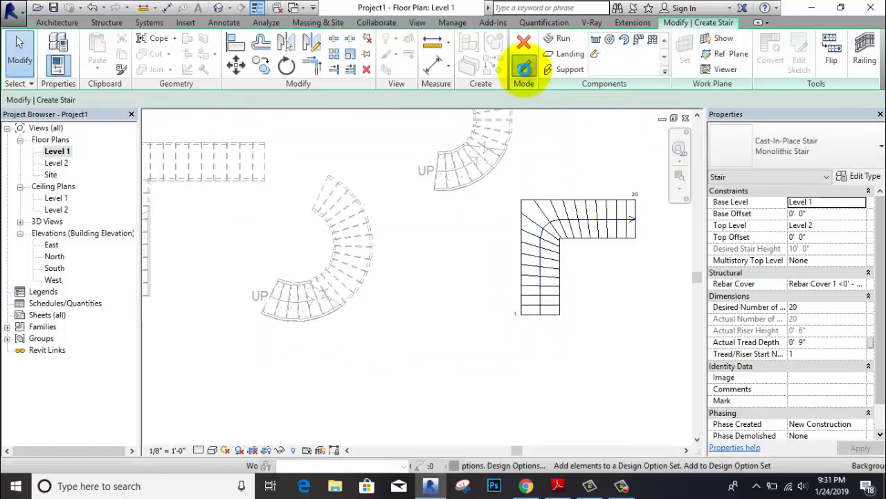
pyautogui.click(524, 67)
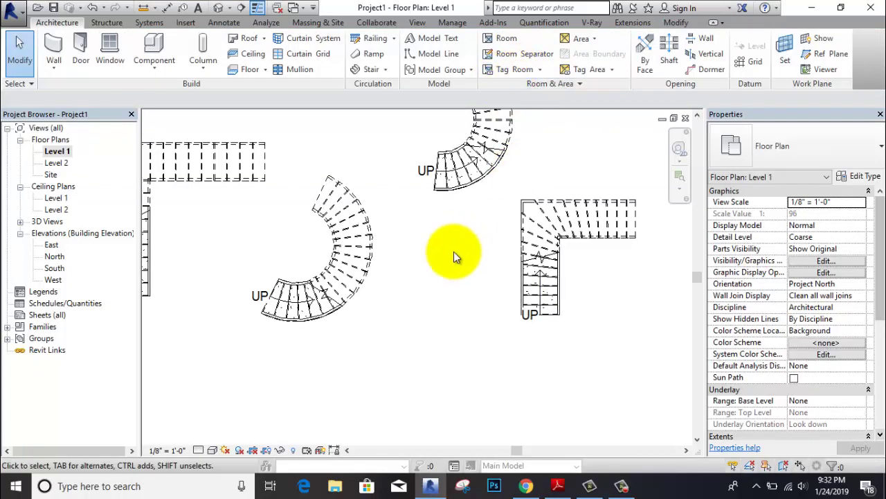
pyautogui.moveTo(453, 251); pyautogui.dragTo(520, 254, button='middle')
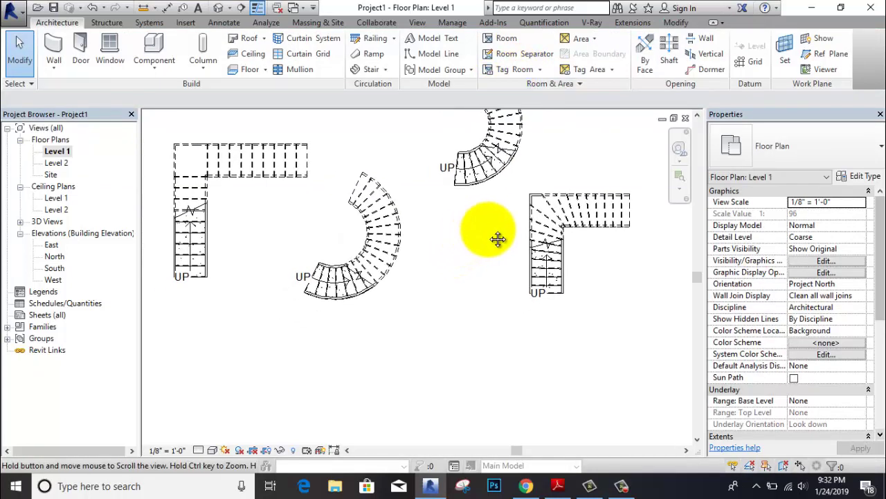
# Sketch a straight 7-riser stair run below the spiral stair and finish it
pyautogui.click(388, 70)
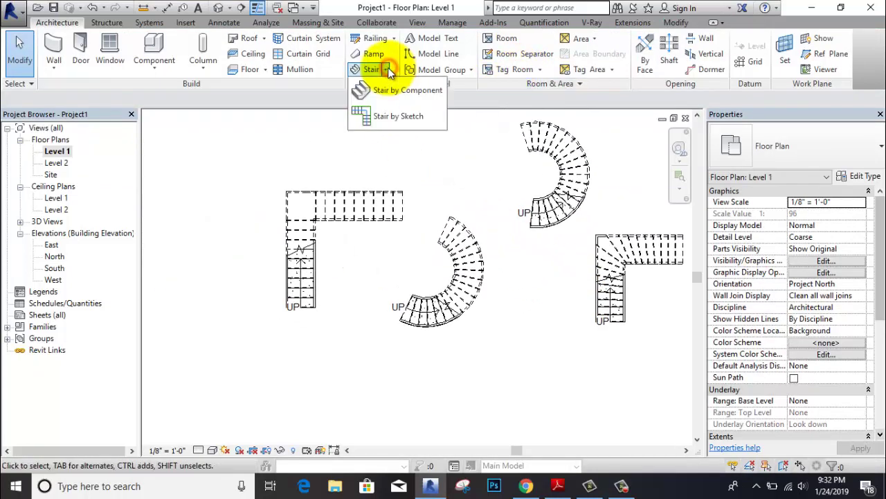
pyautogui.click(386, 121)
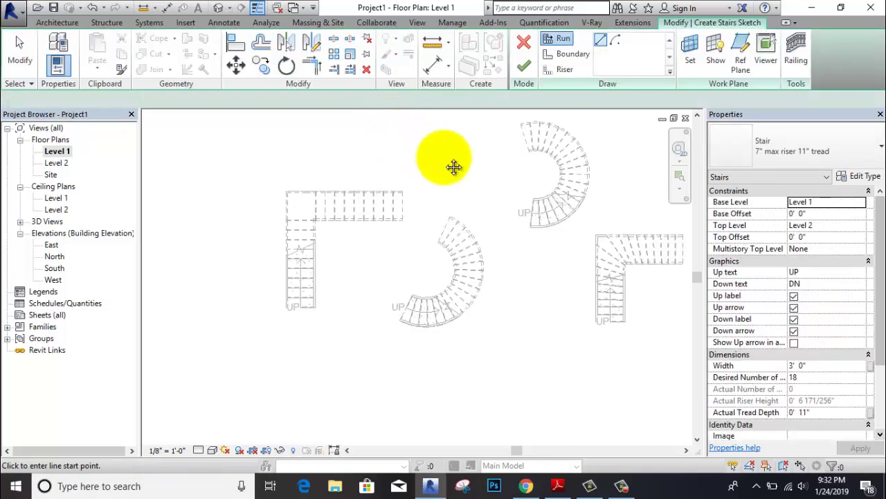
pyautogui.moveTo(455, 168); pyautogui.dragTo(395, 125, button='middle')
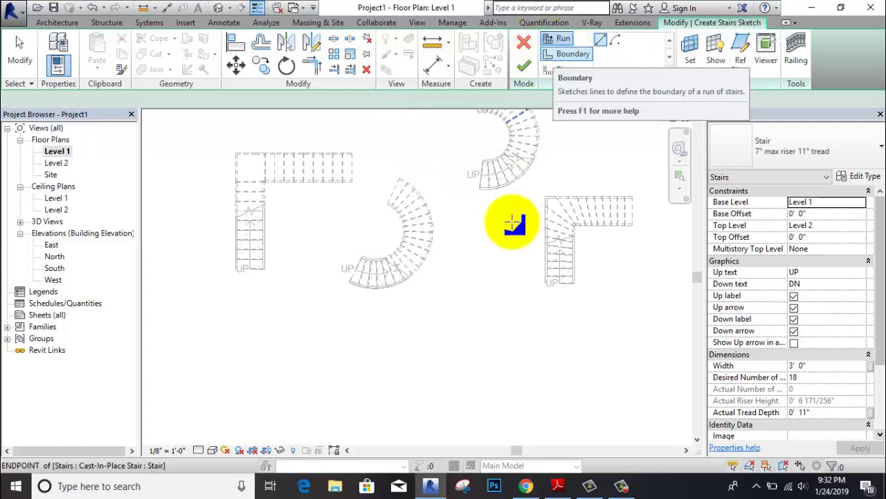
pyautogui.scroll(1, 485, 346)
pyautogui.scroll(1, 448, 322)
pyautogui.click(448, 322)
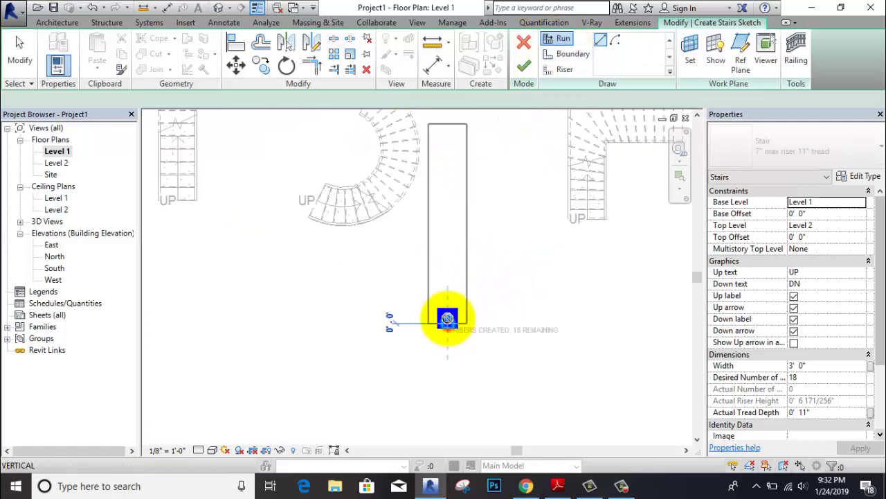
pyautogui.click(448, 254)
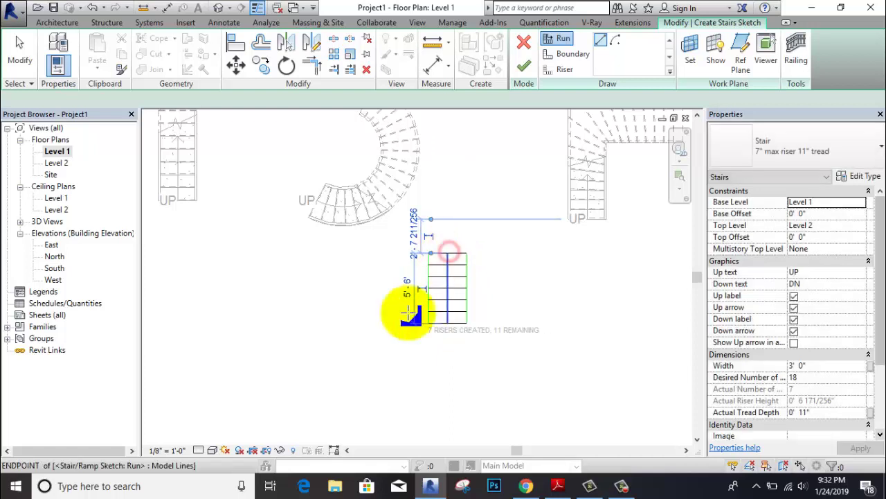
pyautogui.rightClick(455, 172)
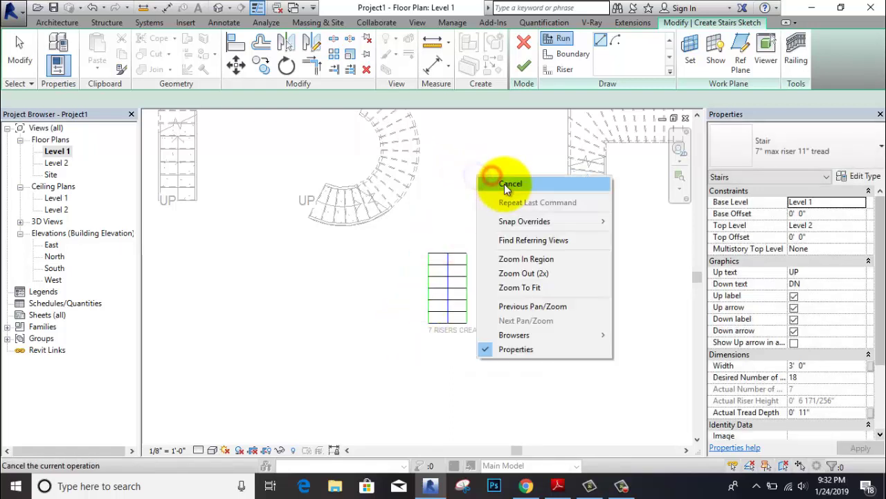
pyautogui.click(504, 182)
pyautogui.scroll(2, 417, 292)
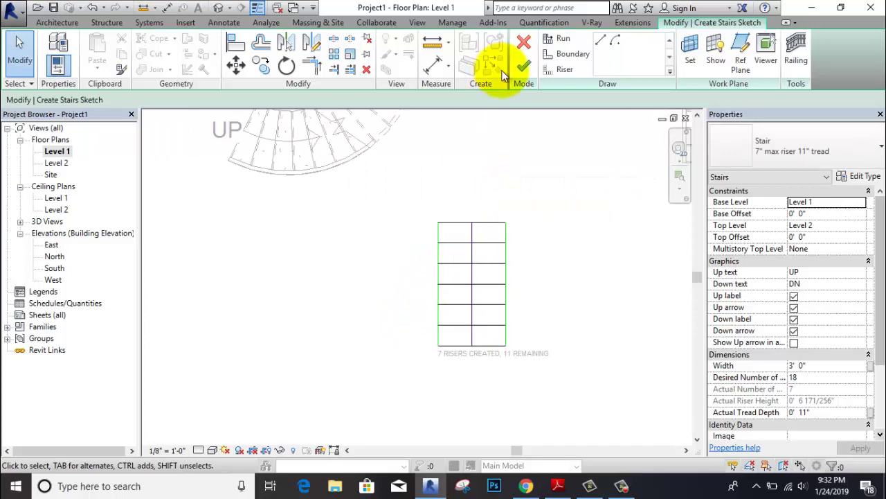
pyautogui.click(524, 69)
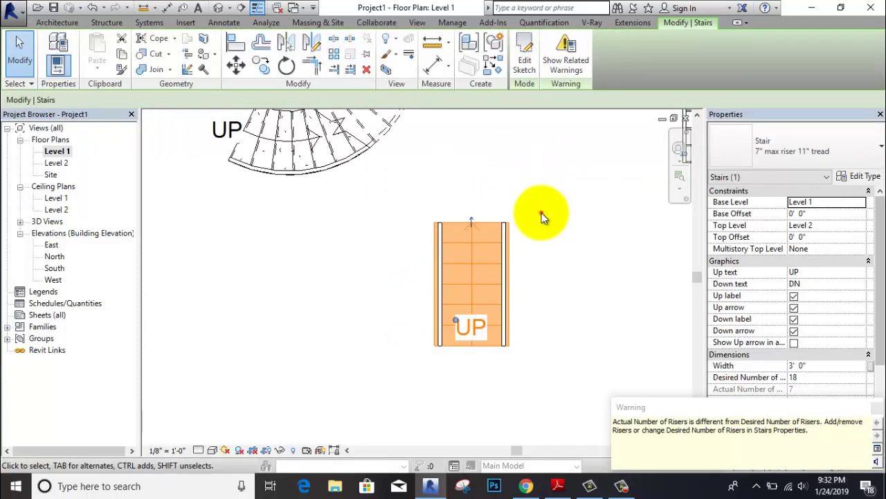
pyautogui.click(542, 212)
pyautogui.click(416, 22)
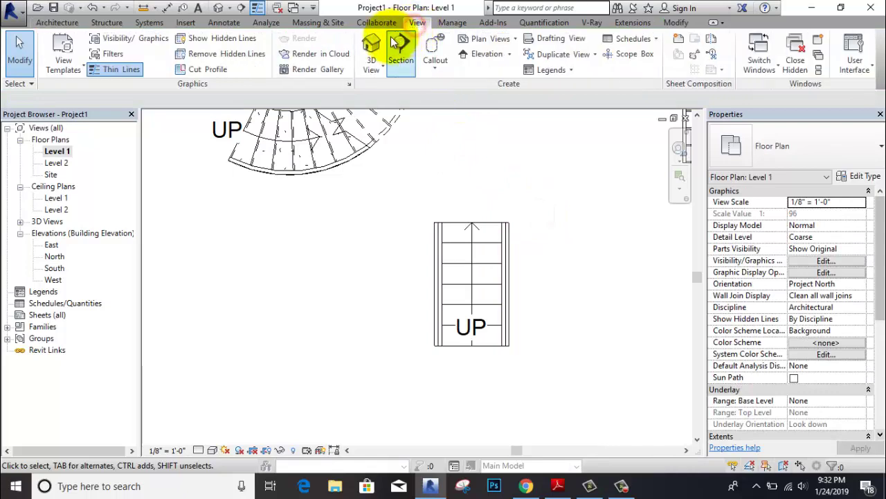
pyautogui.click(371, 47)
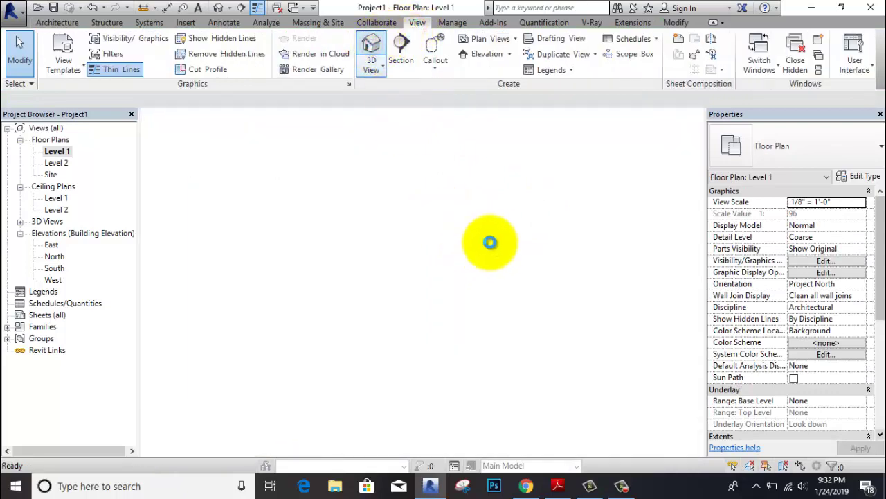
pyautogui.moveTo(490, 242); pyautogui.dragTo(432, 167, button='middle')
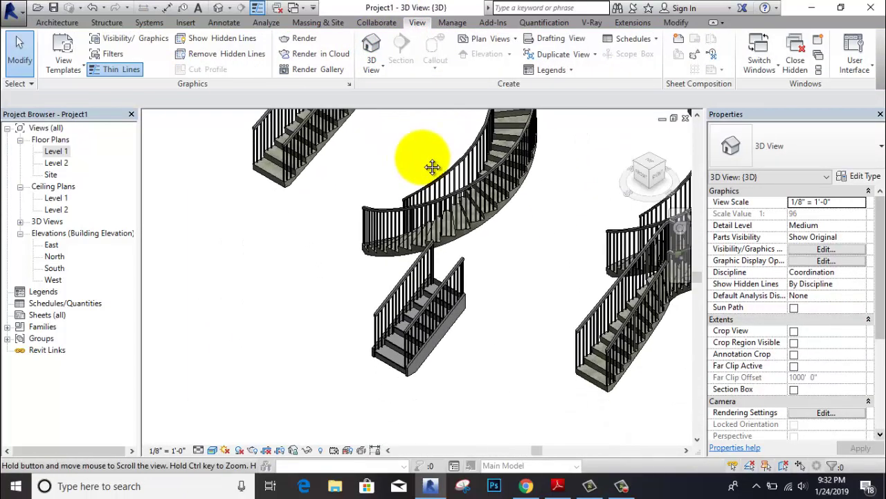
pyautogui.scroll(2, 424, 366)
pyautogui.scroll(2, 434, 349)
pyautogui.scroll(1, 450, 375)
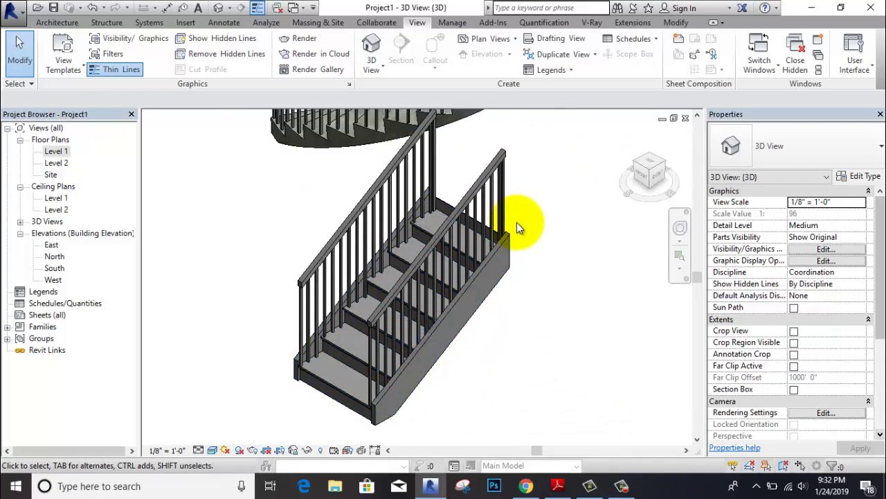
pyautogui.doubleClick(57, 152)
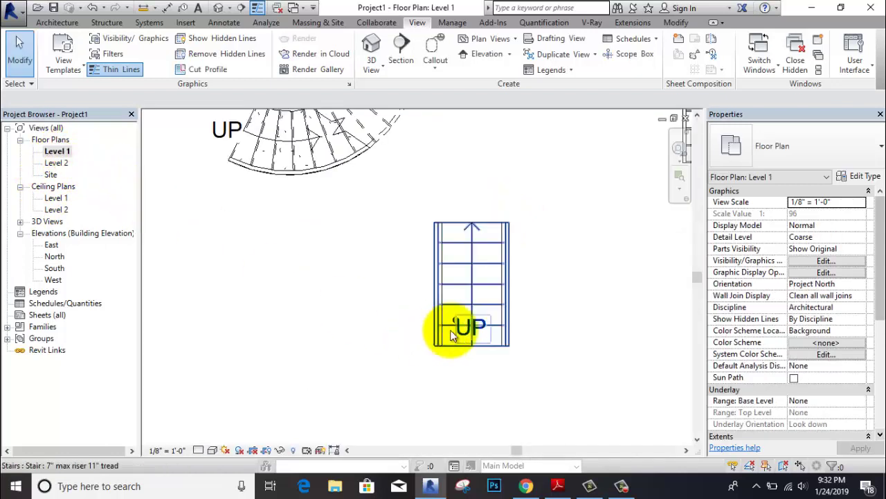
pyautogui.scroll(3, 453, 325)
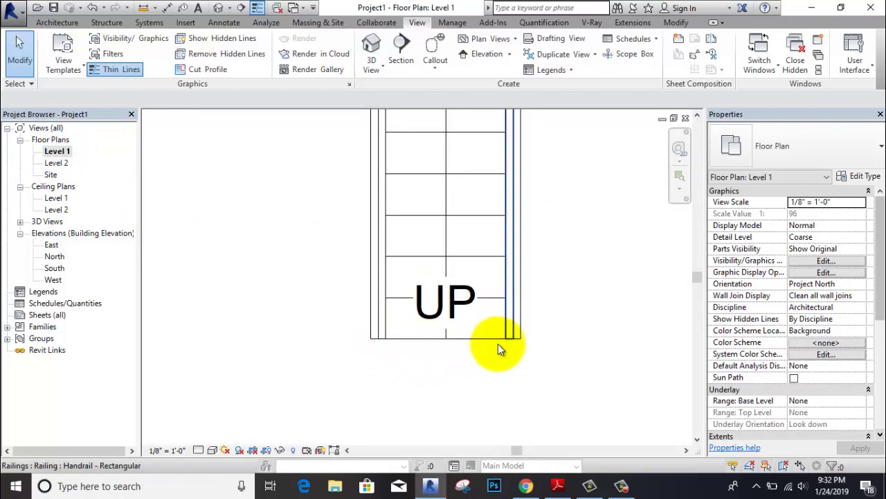
pyautogui.click(487, 344)
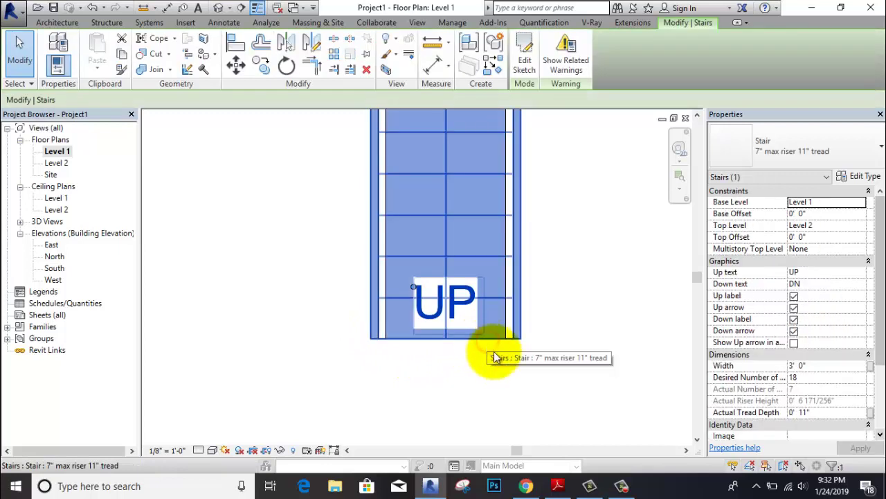
pyautogui.scroll(-2, 511, 356)
pyautogui.moveTo(560, 326); pyautogui.dragTo(524, 326, button='middle')
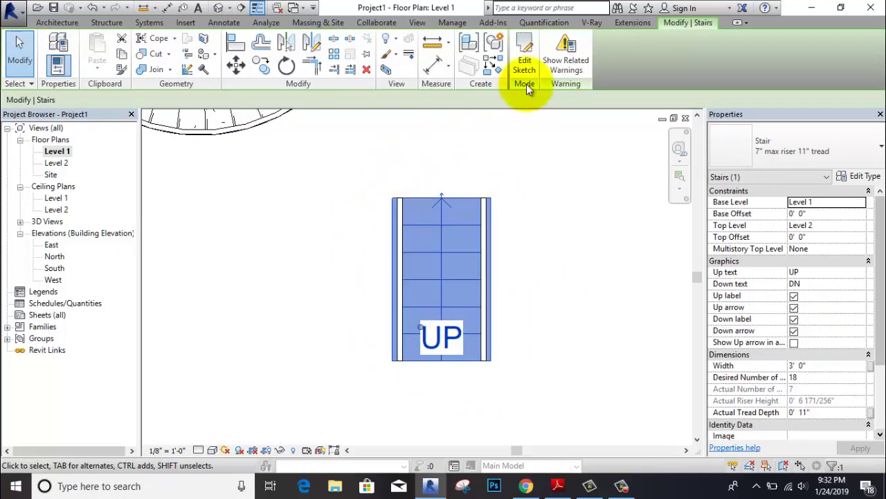
# Edit the straight stair's sketch and delete its bottom riser line
pyautogui.click(528, 66)
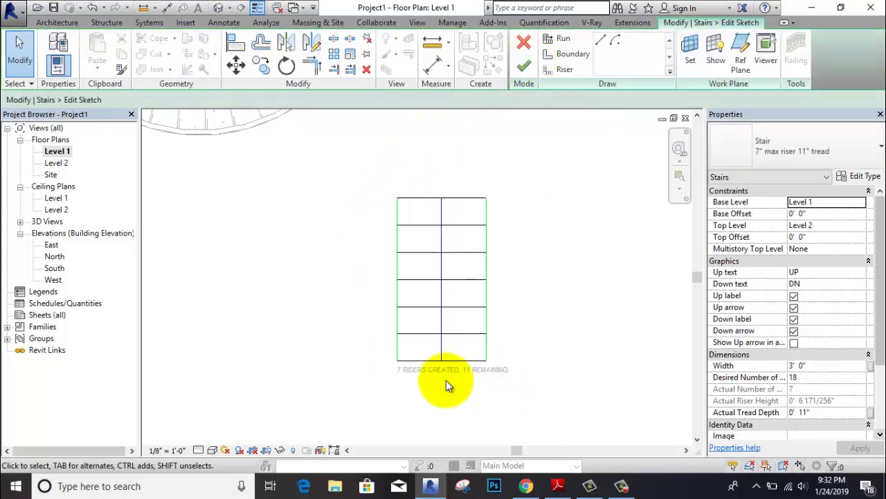
pyautogui.scroll(2, 458, 376)
pyautogui.click(465, 350)
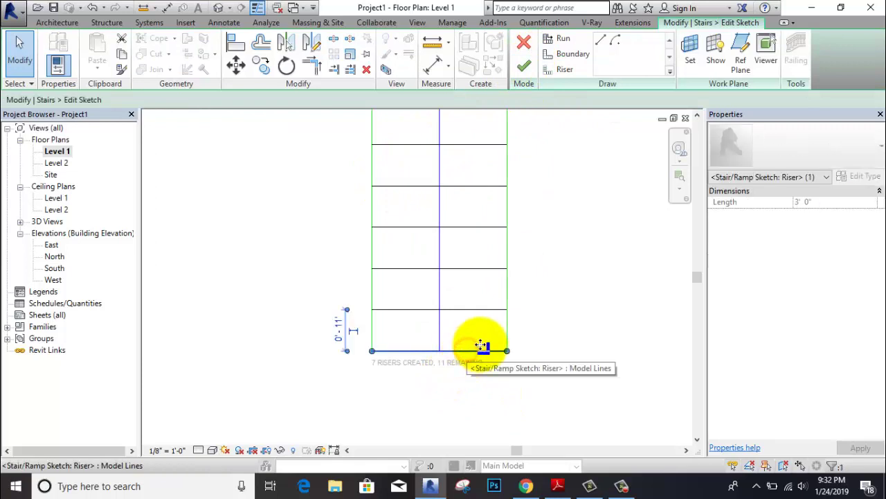
pyautogui.rightClick(561, 225)
pyautogui.click(592, 335)
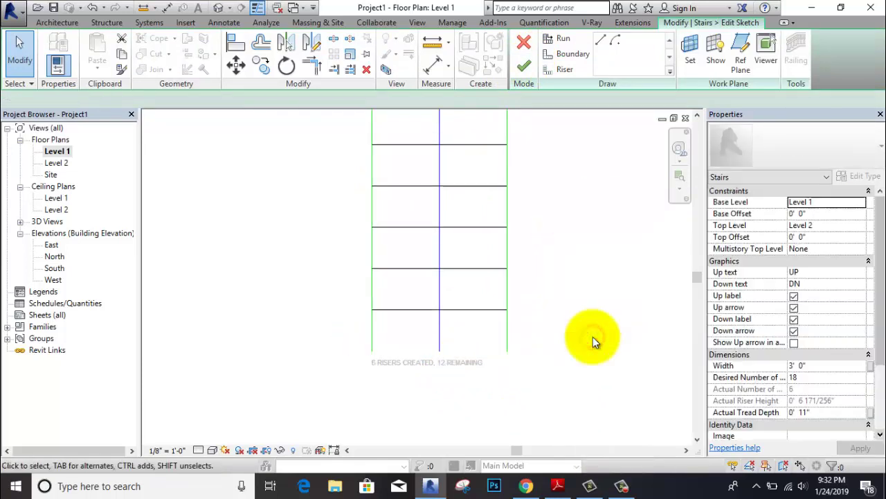
# Draw an arc riser bulging below the stair's bottom end and finish the sketch
pyautogui.click(563, 70)
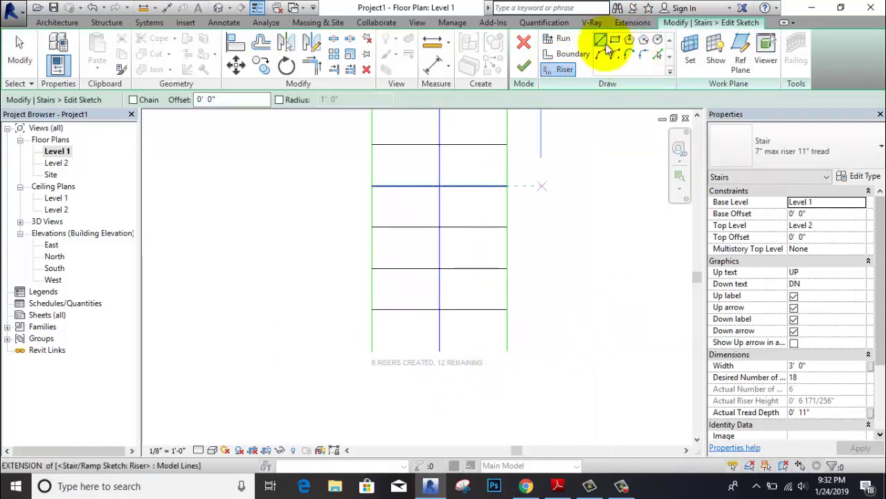
pyautogui.click(371, 351)
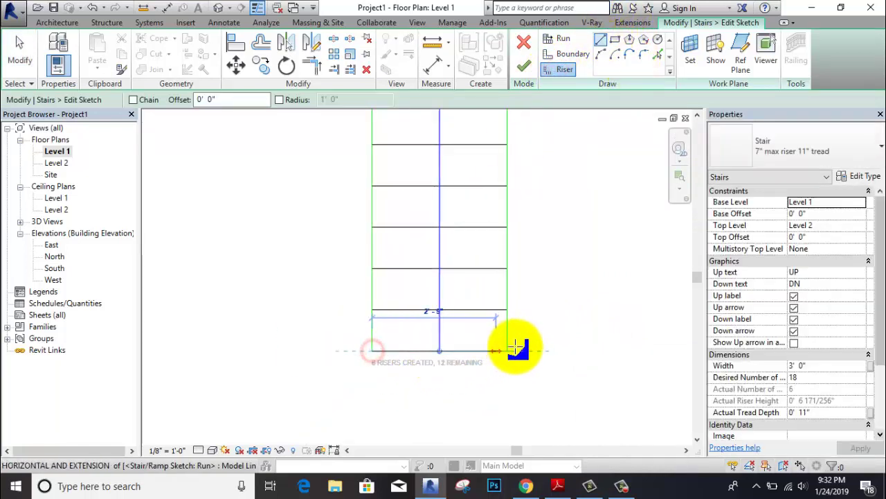
pyautogui.rightClick(279, 260)
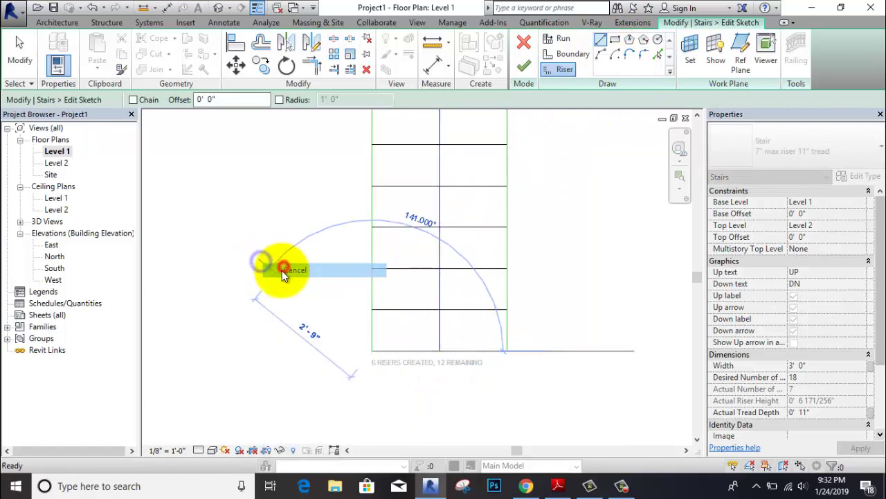
pyautogui.click(318, 265)
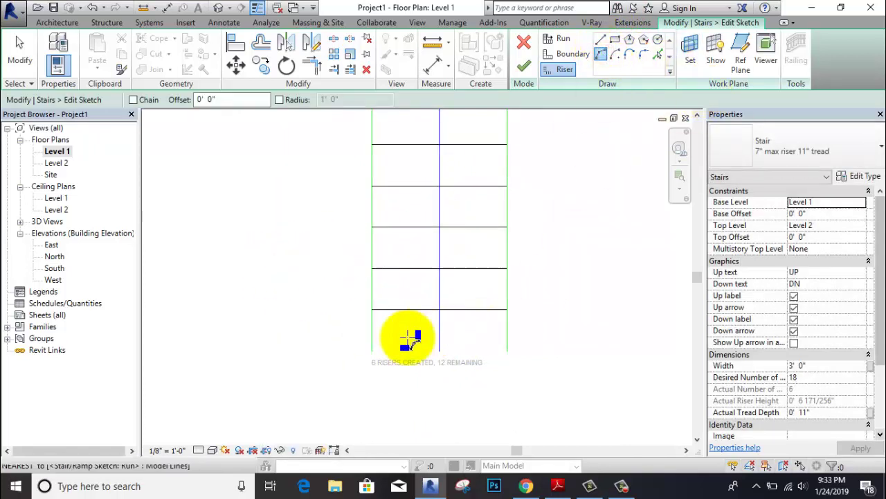
pyautogui.click(372, 351)
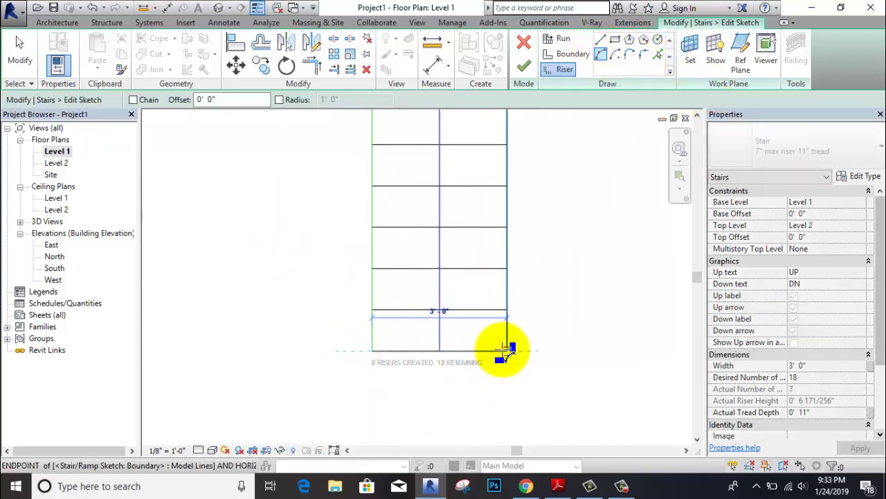
pyautogui.click(507, 351)
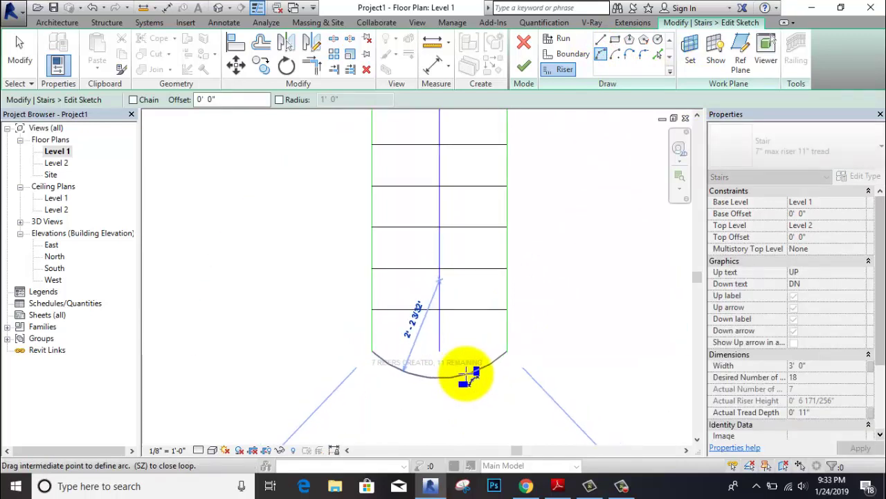
pyautogui.click(464, 372)
pyautogui.rightClick(590, 224)
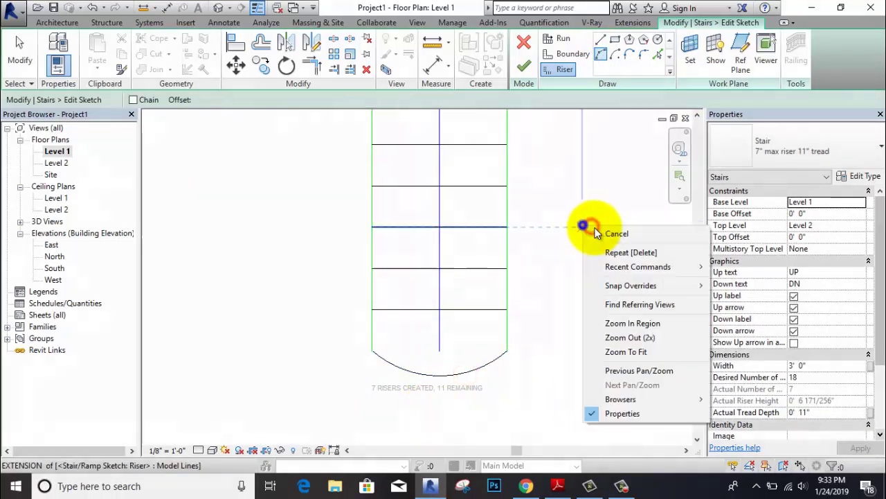
pyautogui.click(597, 226)
pyautogui.click(524, 69)
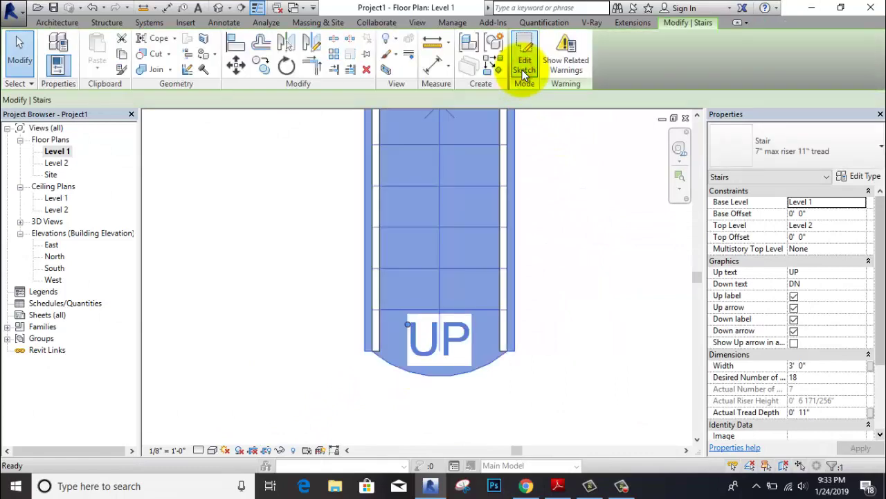
# Check the rounded first step in the default 3D view, then return to the Level 1 plan
pyautogui.click(652, 301)
pyautogui.click(371, 45)
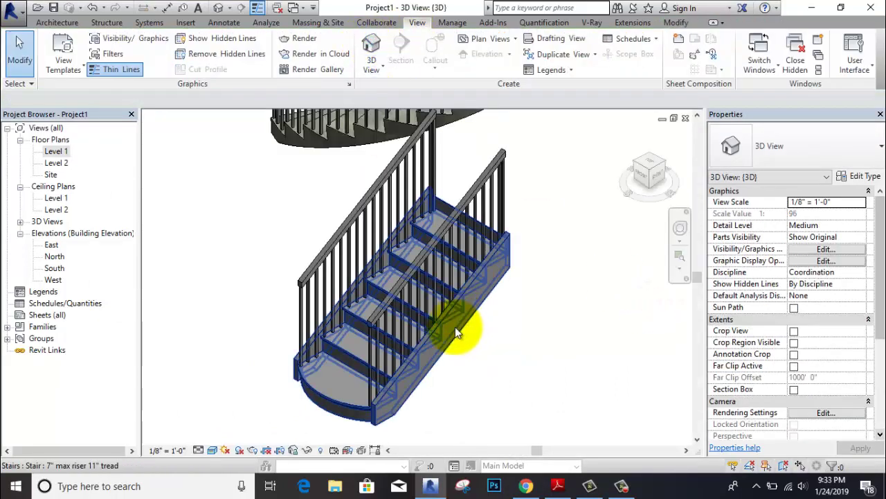
pyautogui.scroll(3, 333, 416)
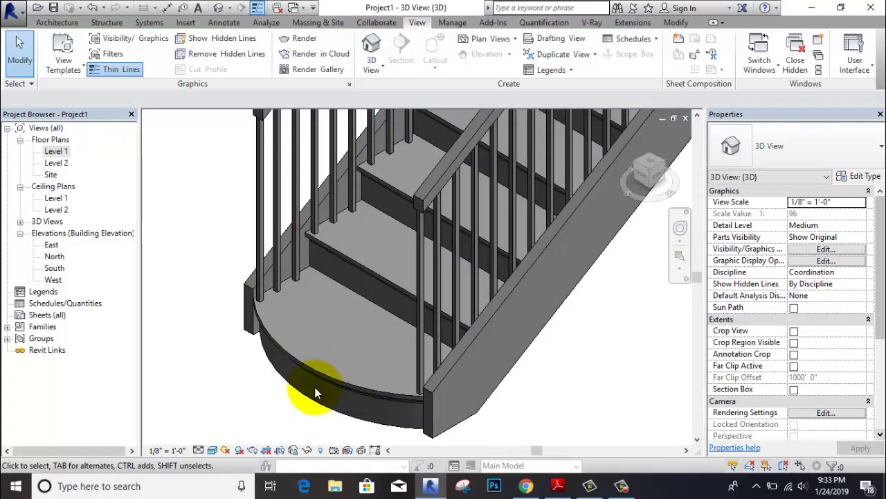
pyautogui.scroll(-2, 322, 381)
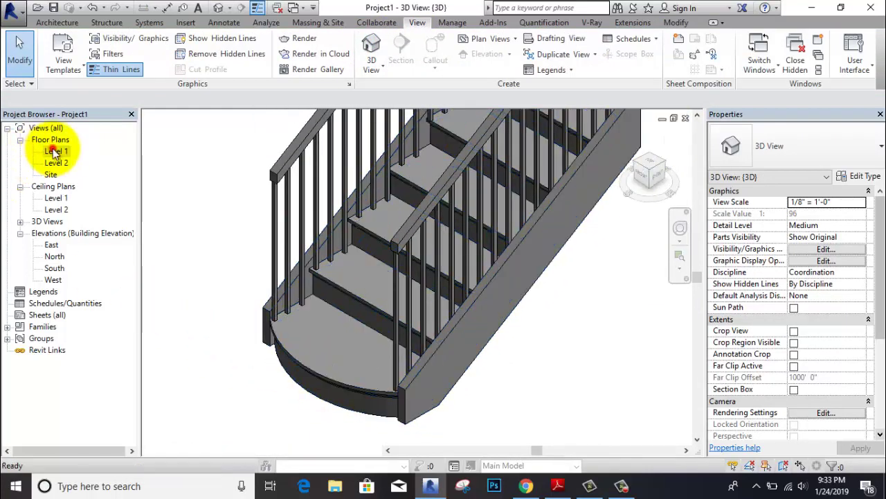
pyautogui.doubleClick(55, 152)
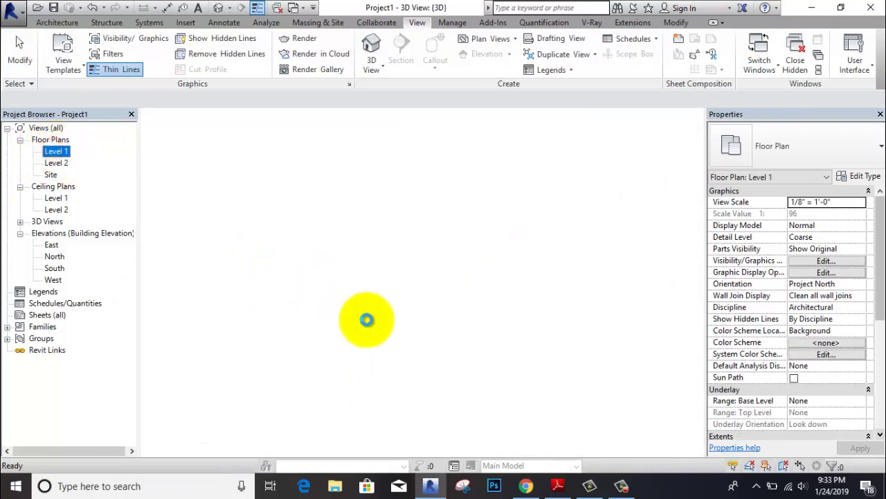
# In the stair sketch, drag the left and right boundary lines' top ends upward
pyautogui.scroll(-2, 430, 291)
pyautogui.scroll(-1, 470, 270)
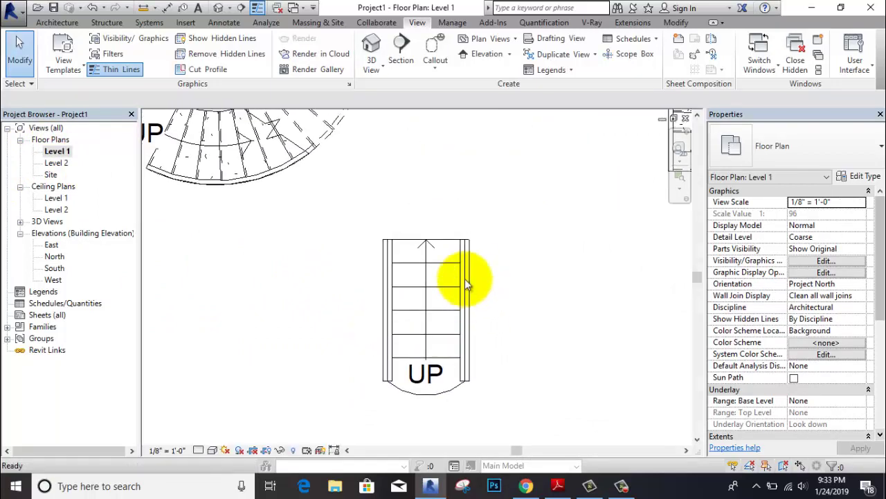
pyautogui.click(452, 248)
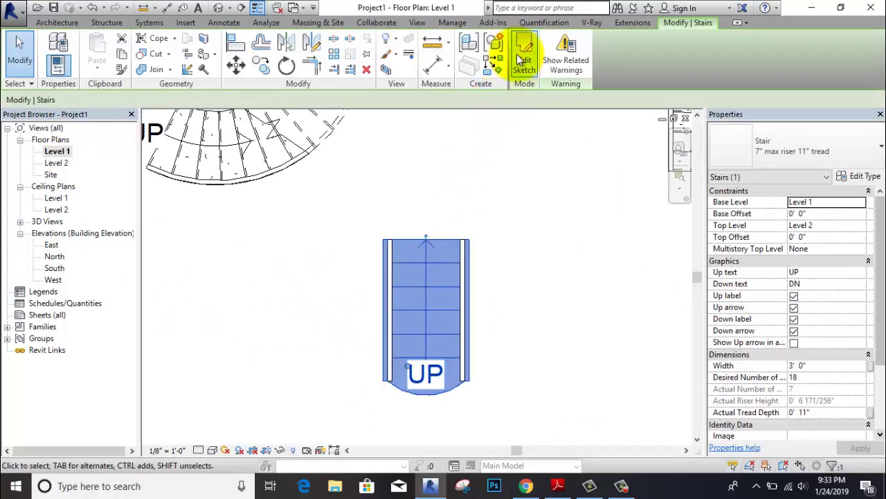
pyautogui.click(521, 54)
pyautogui.click(466, 245)
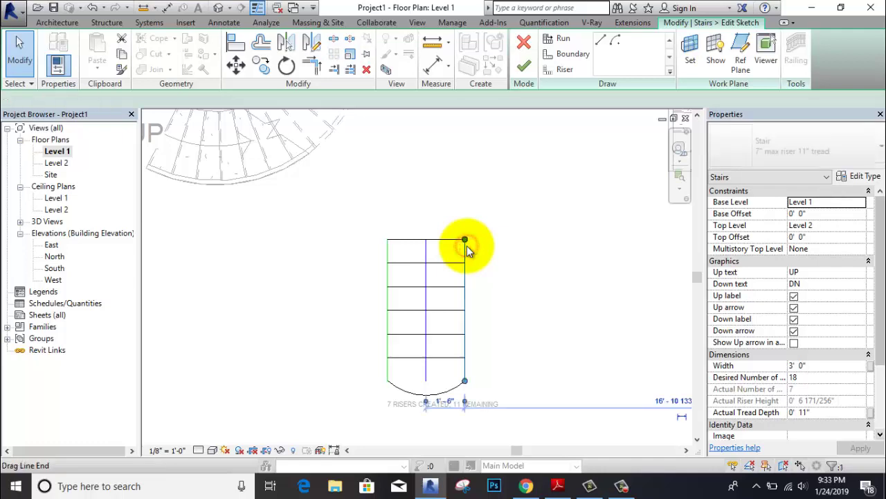
pyautogui.moveTo(464, 240); pyautogui.dragTo(464, 170)
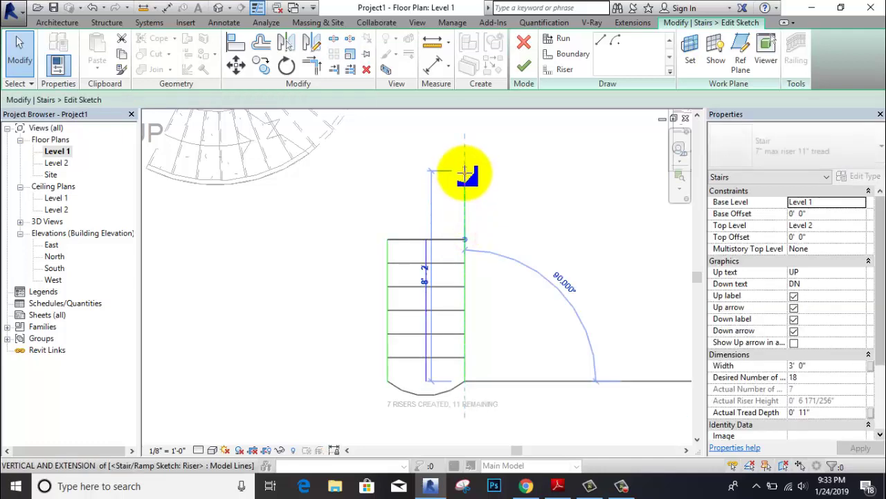
pyautogui.click(372, 201)
pyautogui.click(388, 243)
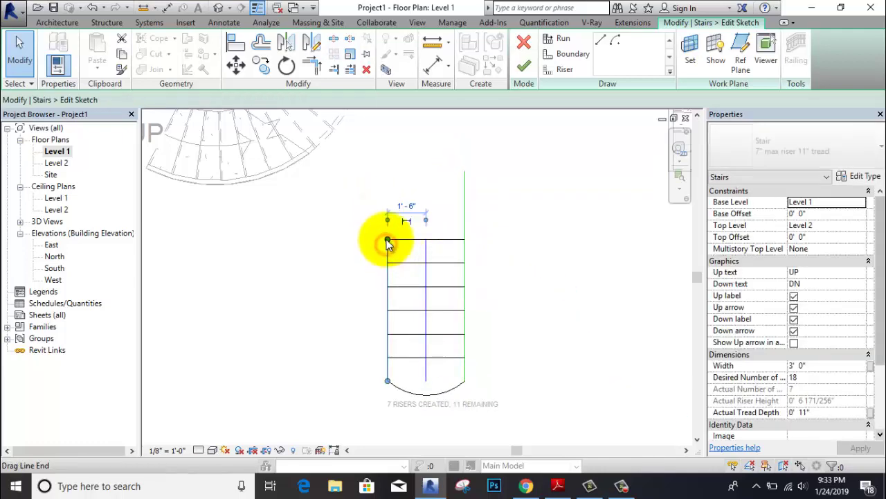
pyautogui.moveTo(388, 243); pyautogui.dragTo(387, 173)
pyautogui.click(523, 206)
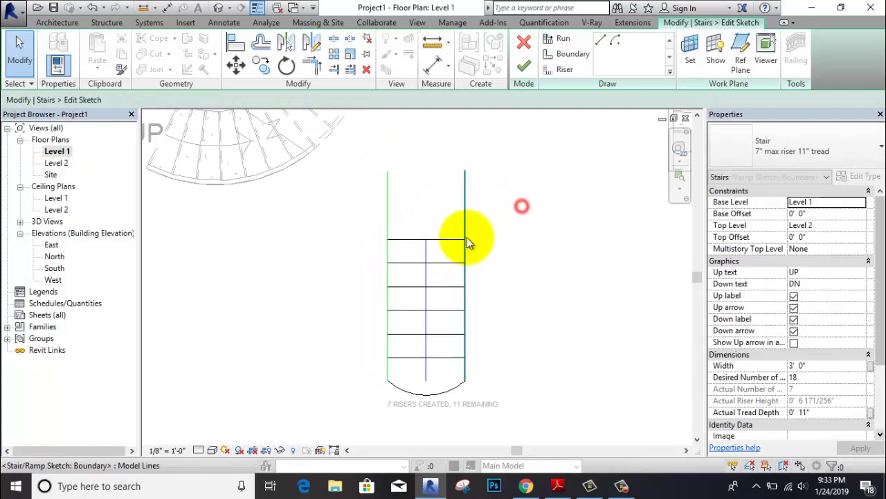
# Offset-copy the top riser 1' upward twice to add two new risers
pyautogui.click(438, 241)
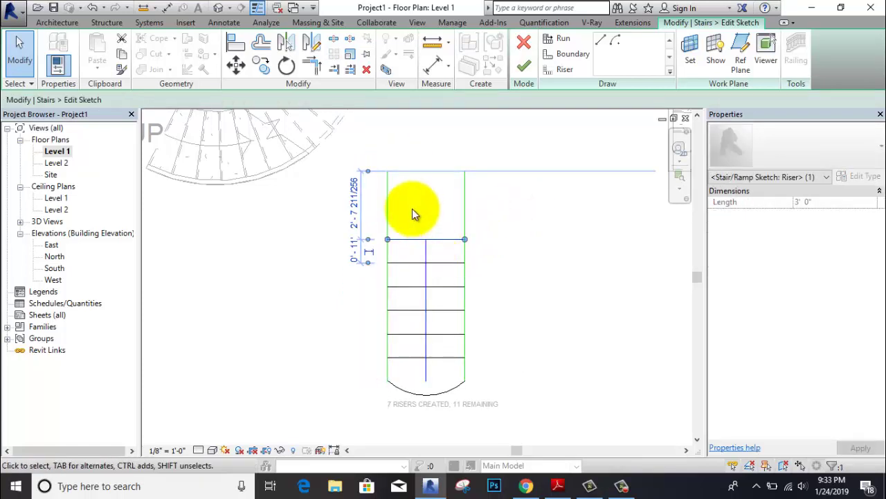
pyautogui.click(267, 46)
pyautogui.doubleClick(267, 100)
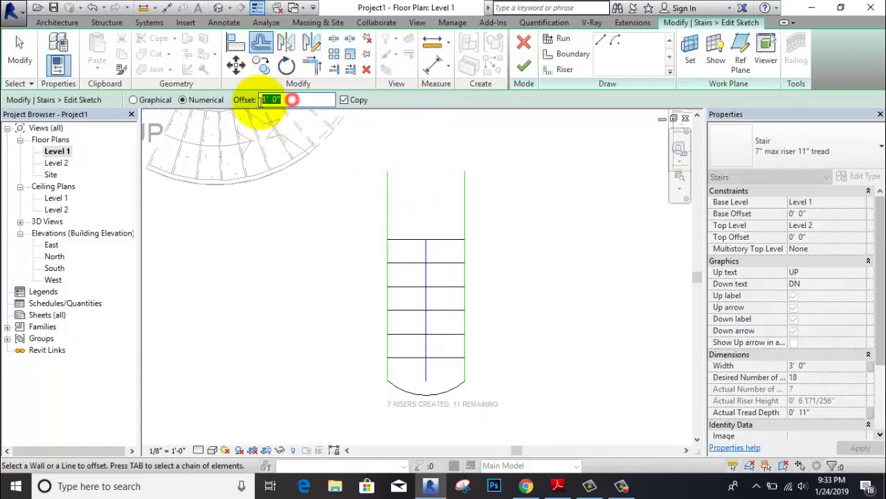
pyautogui.click(441, 237)
pyautogui.click(444, 213)
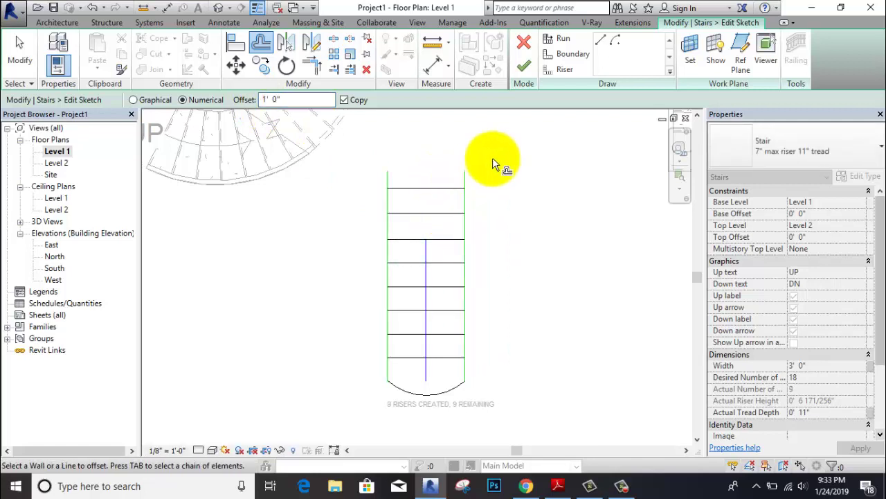
pyautogui.press('Escape')
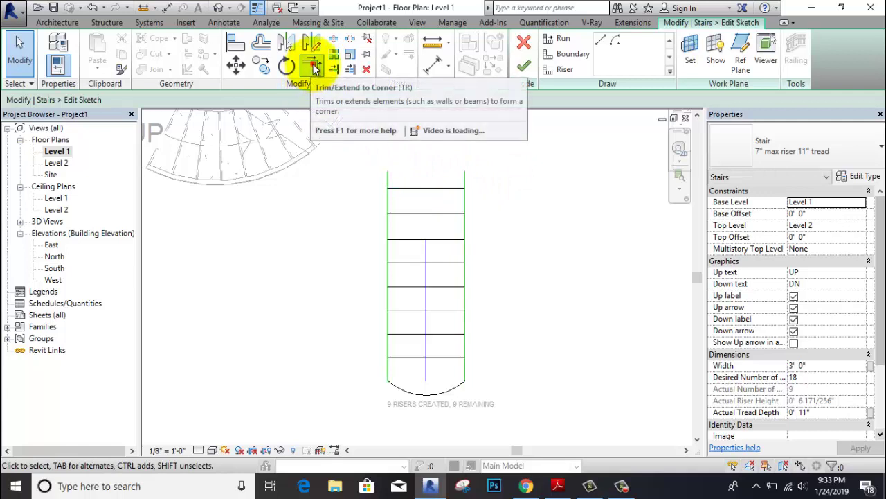
# Trim the boundaries to the new top riser with Trim/Extend to Corner and finish the sketch
pyautogui.click(313, 67)
pyautogui.click(464, 198)
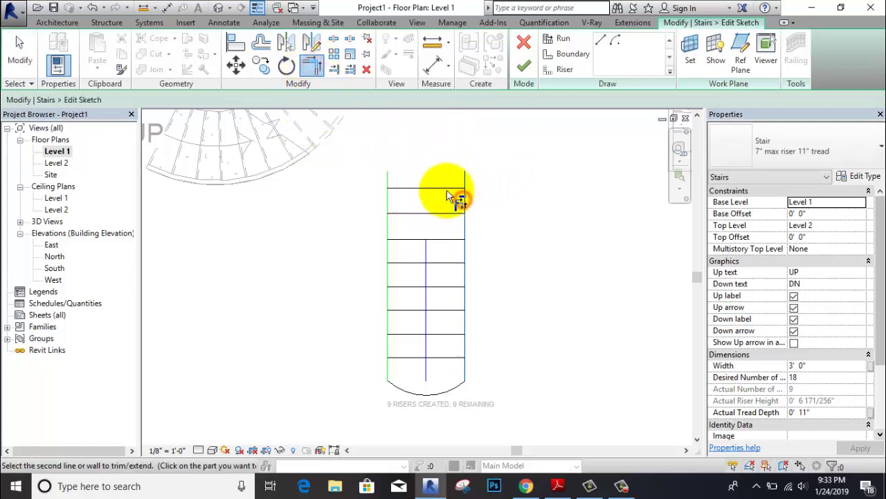
pyautogui.click(387, 207)
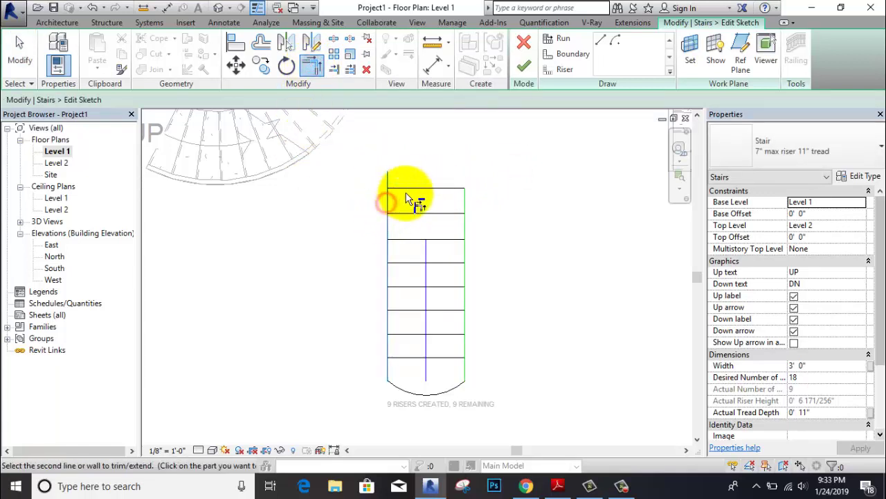
pyautogui.click(523, 67)
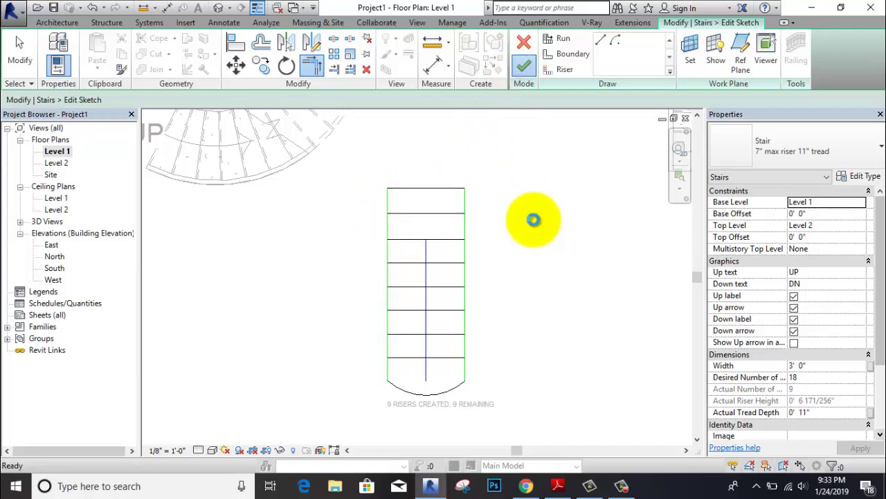
pyautogui.click(533, 220)
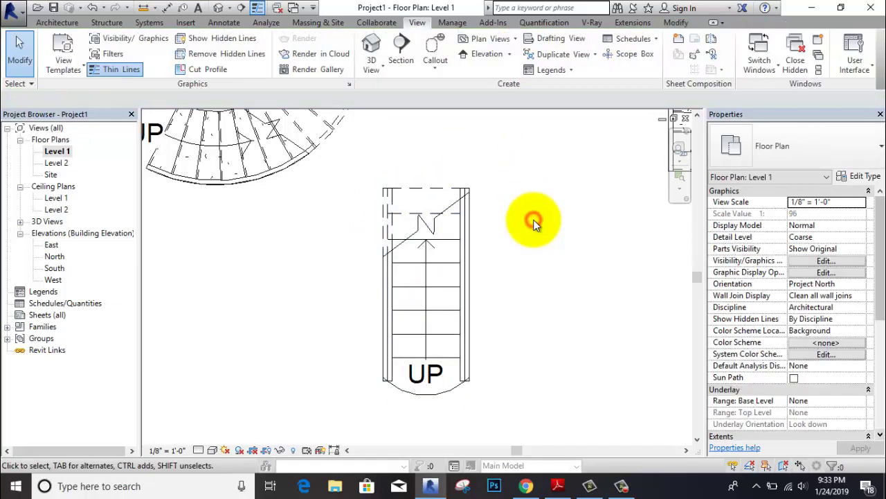
# Open the default 3D view and zoom in on the lengthened stair's railings
pyautogui.click(369, 46)
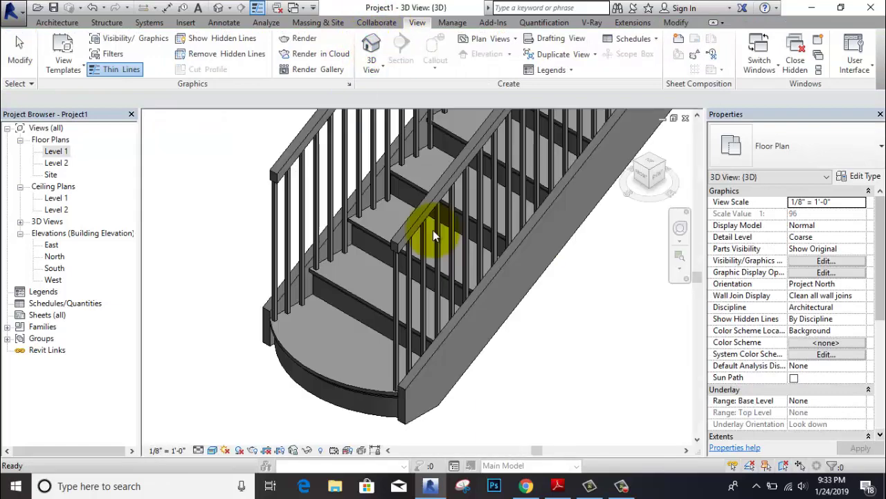
pyautogui.moveTo(434, 229)
pyautogui.mouseDown(button='middle')
pyautogui.moveTo(437, 325)
pyautogui.moveTo(519, 197)
pyautogui.mouseUp(button='middle')
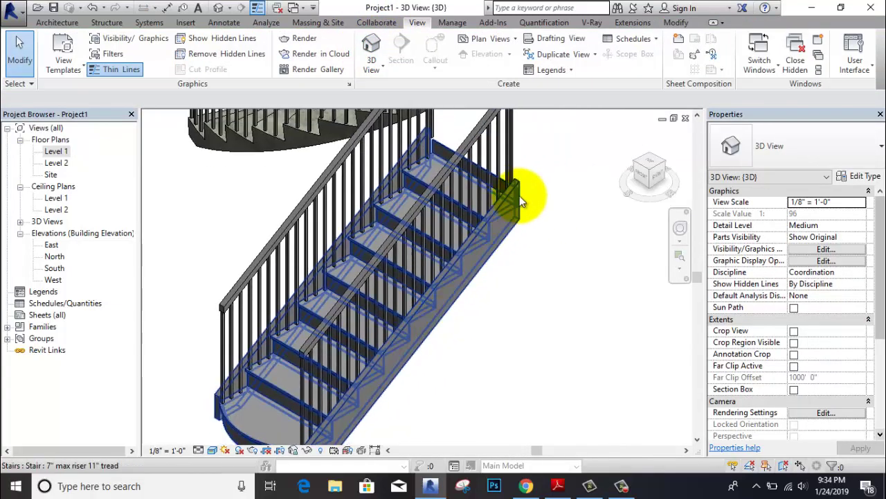
pyautogui.scroll(-2, 520, 193)
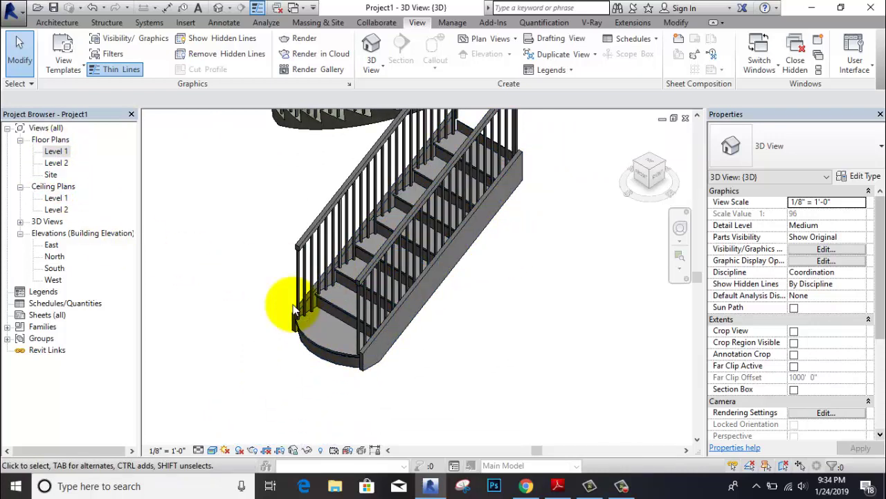
pyautogui.scroll(2, 293, 304)
pyautogui.scroll(2, 298, 298)
pyautogui.scroll(1, 315, 284)
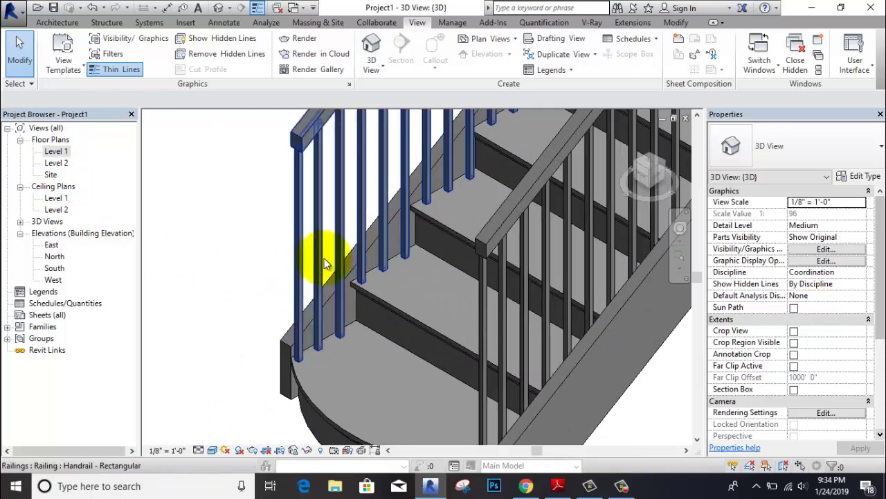
pyautogui.scroll(-2, 310, 250)
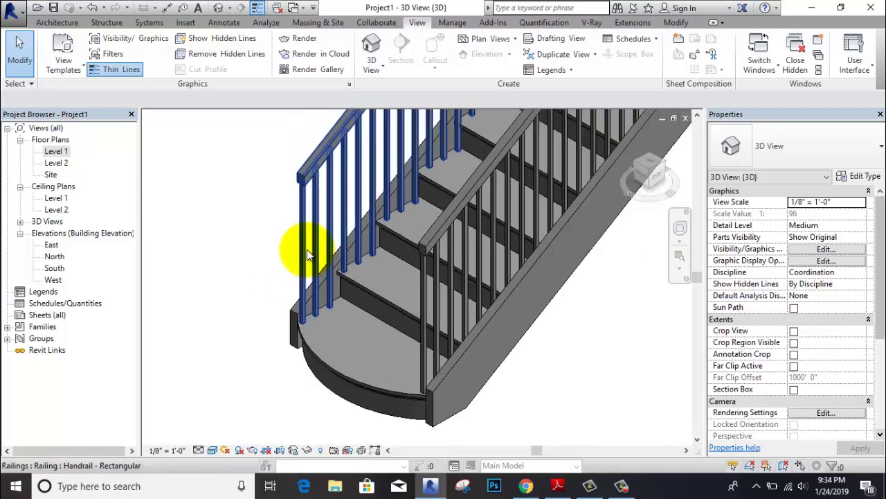
# Pan and zoom out to see the rounded-step stair alongside the other four stairs
pyautogui.moveTo(291, 211)
pyautogui.mouseDown(button='middle')
pyautogui.moveTo(319, 277)
pyautogui.moveTo(283, 267)
pyautogui.moveTo(292, 257)
pyautogui.mouseUp(button='middle')
pyautogui.scroll(-2, 312, 277)
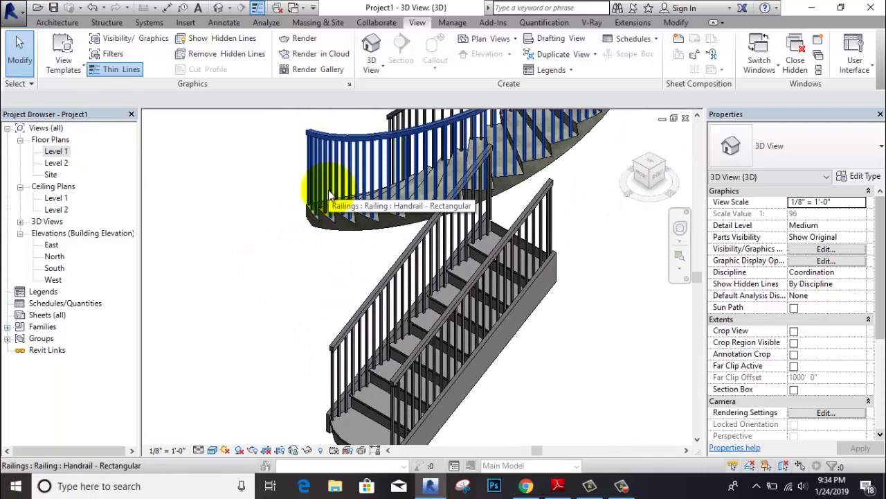
pyautogui.scroll(1, 493, 303)
pyautogui.scroll(1, 512, 263)
pyautogui.scroll(-1, 533, 222)
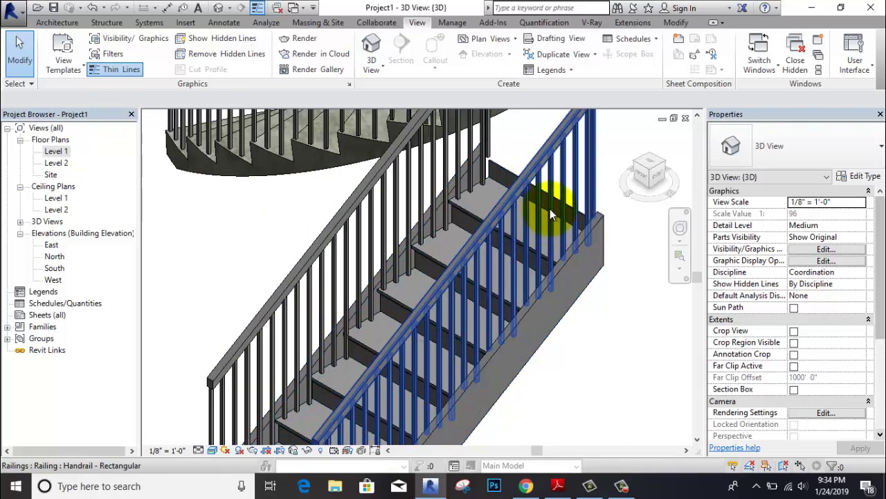
pyautogui.scroll(-1, 554, 205)
pyautogui.moveTo(559, 194); pyautogui.dragTo(421, 314, button='middle')
pyautogui.scroll(-1, 421, 315)
pyautogui.scroll(-1, 421, 314)
pyautogui.scroll(-1, 421, 314)
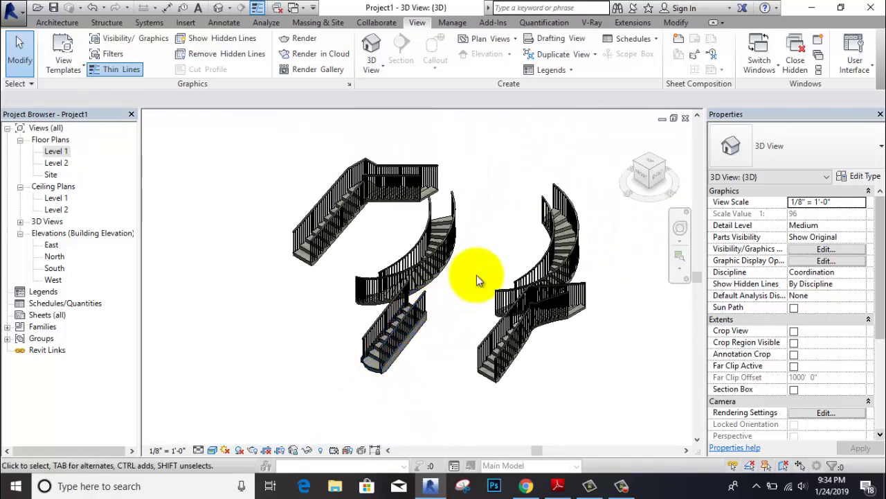
pyautogui.scroll(1, 459, 281)
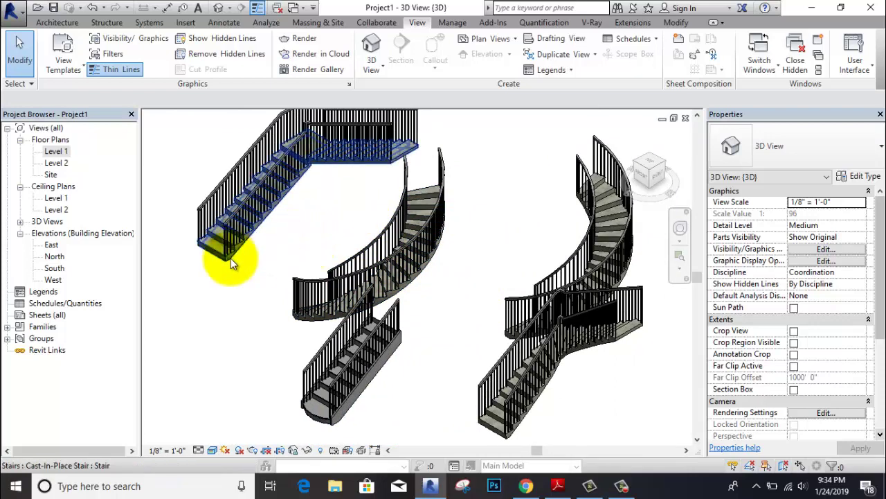
# Cancel the stair command and start Place a Component with the 60" x 30" Desk ready
pyautogui.click(46, 23)
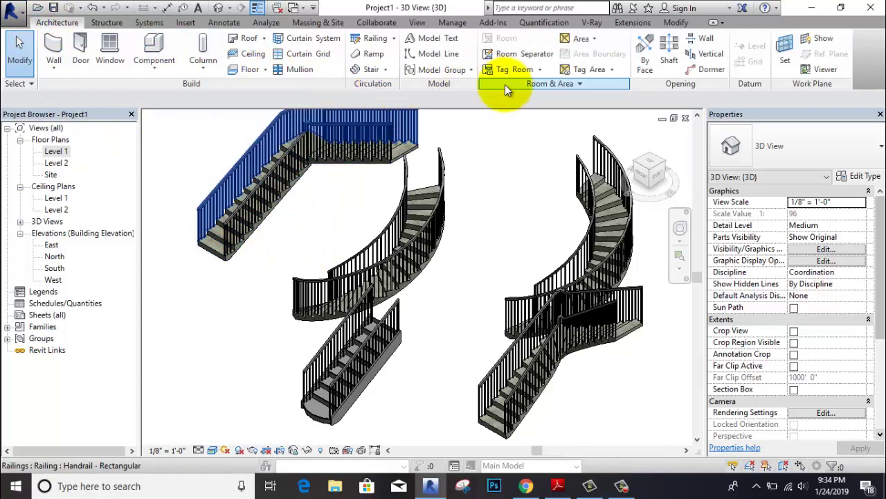
pyautogui.click(386, 69)
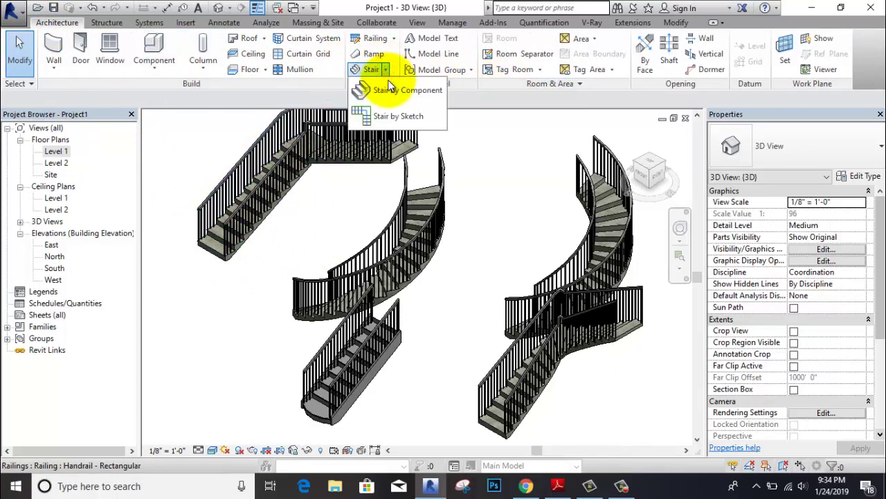
pyautogui.click(388, 80)
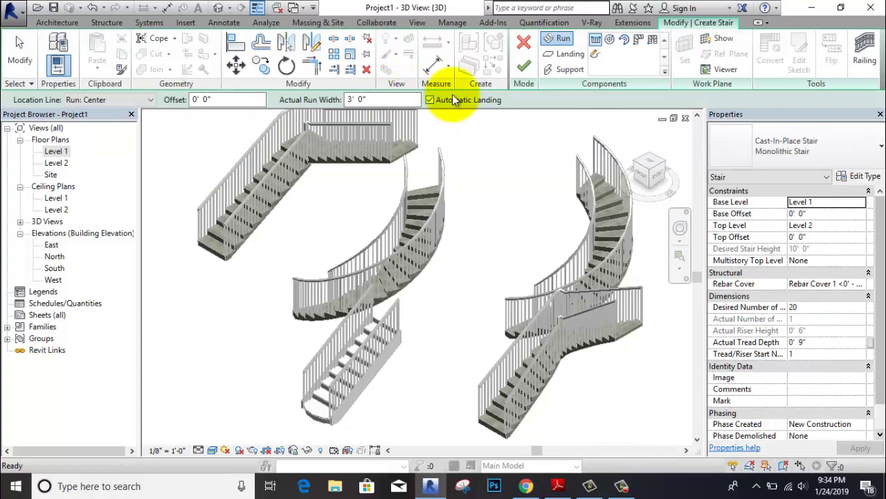
pyautogui.click(524, 42)
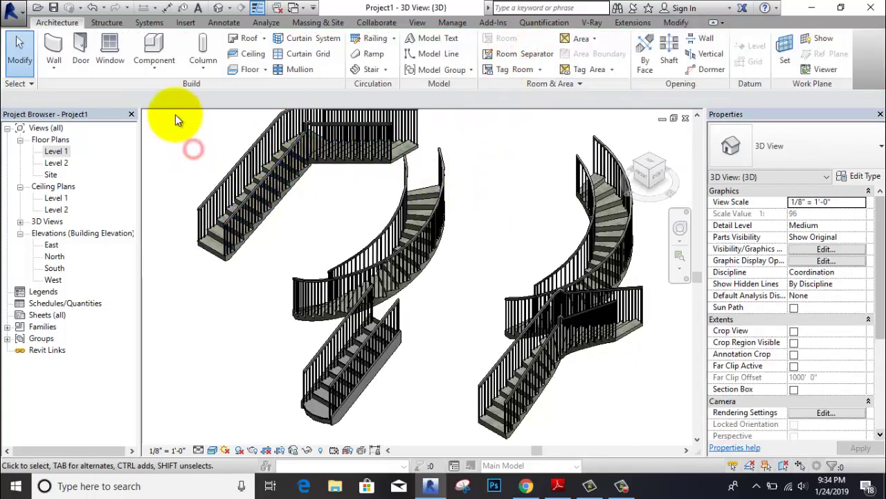
pyautogui.click(158, 70)
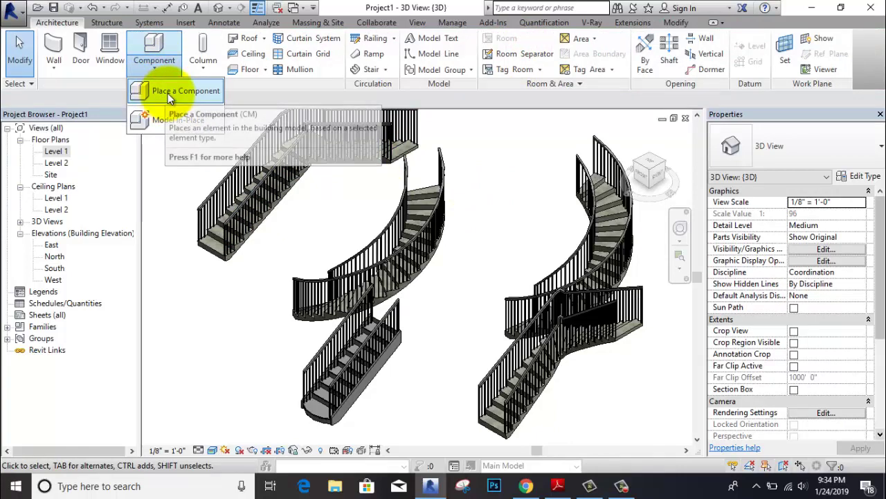
pyautogui.click(167, 92)
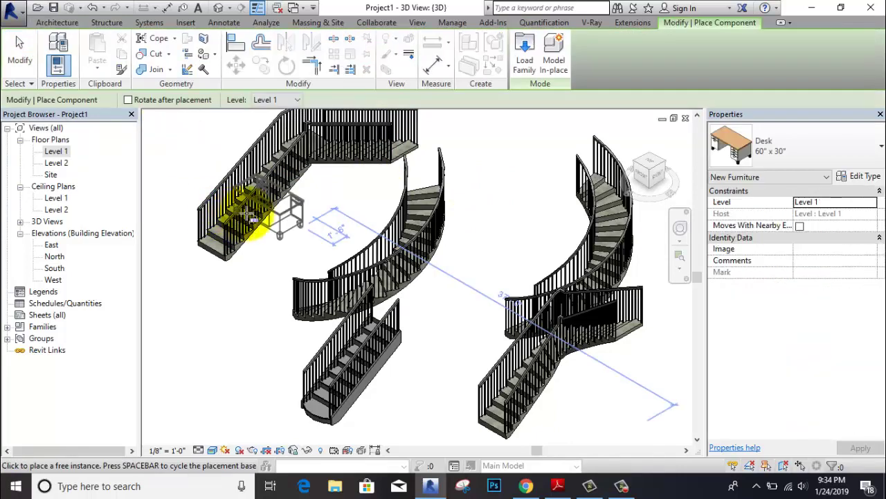
# In Load Family, browse the US Imperial library to the Railings > Balusters folder
pyautogui.click(524, 48)
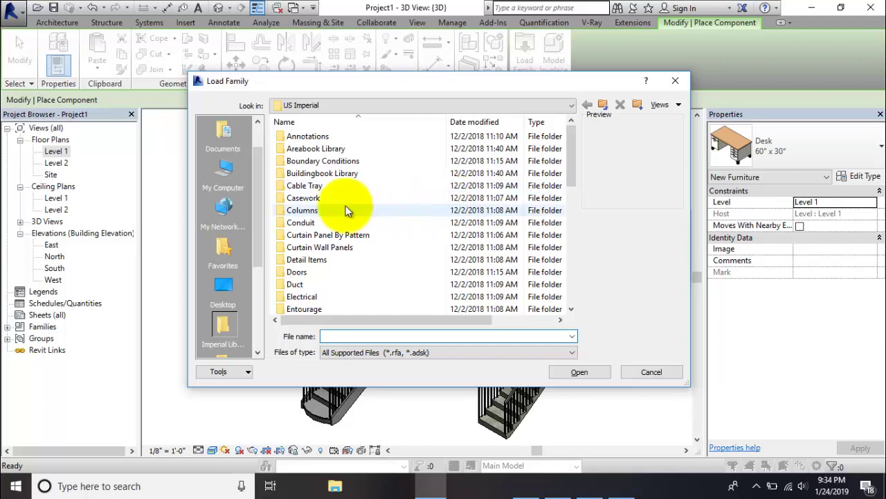
pyautogui.click(339, 198)
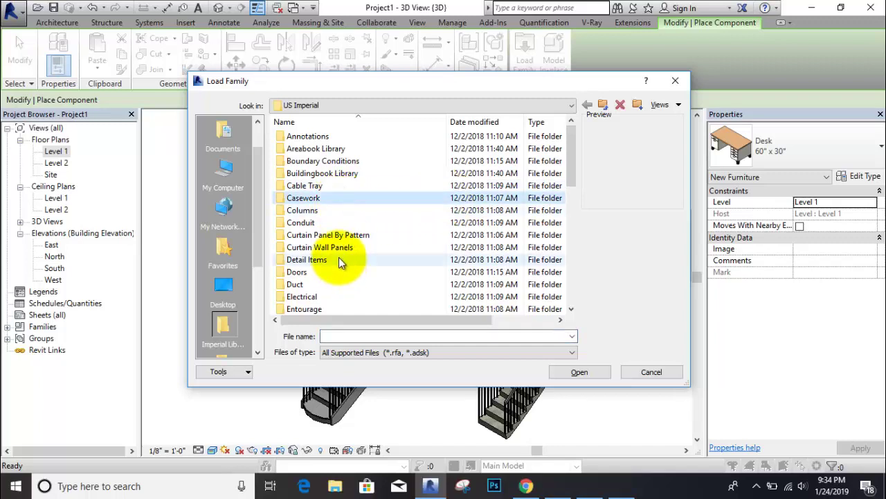
pyautogui.scroll(-5, 338, 257)
pyautogui.click(339, 148)
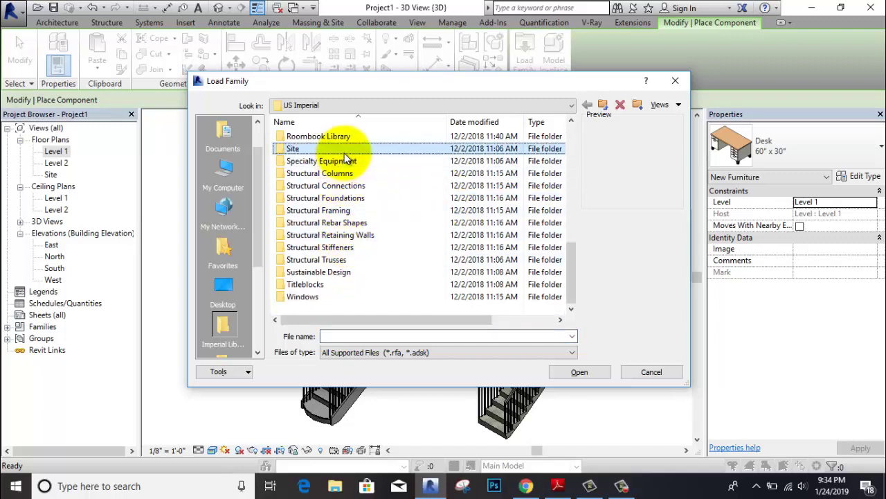
pyautogui.click(342, 161)
pyautogui.scroll(7, 344, 170)
pyautogui.scroll(3, 344, 173)
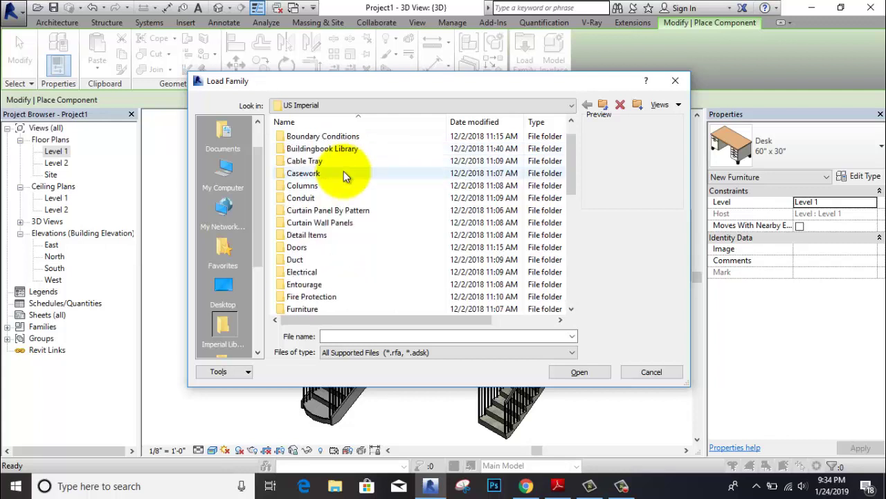
pyautogui.scroll(1, 338, 174)
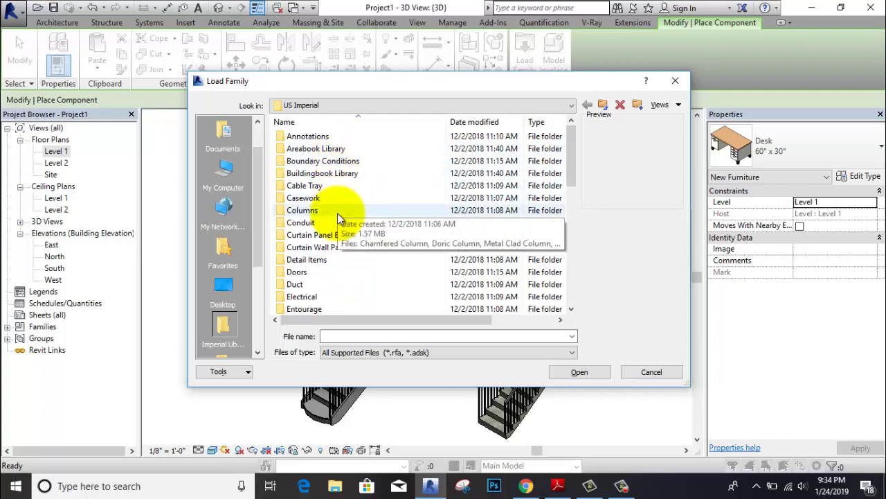
pyautogui.scroll(-2, 342, 272)
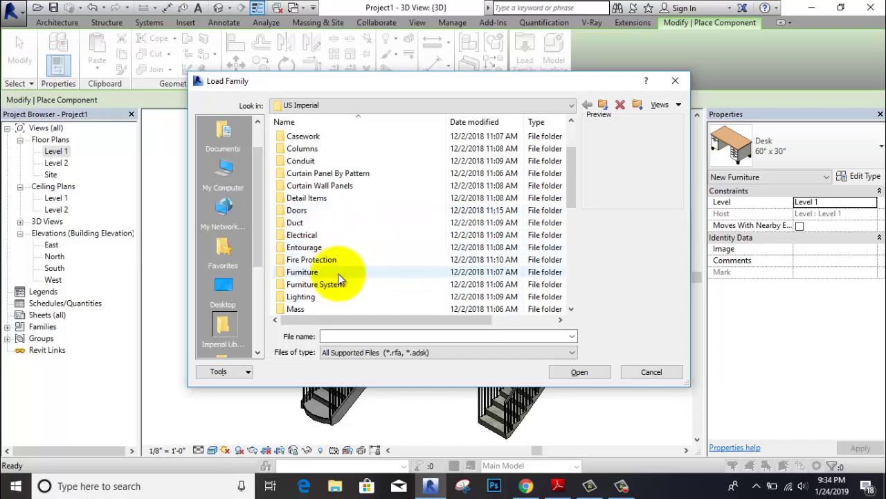
pyautogui.scroll(-2, 339, 272)
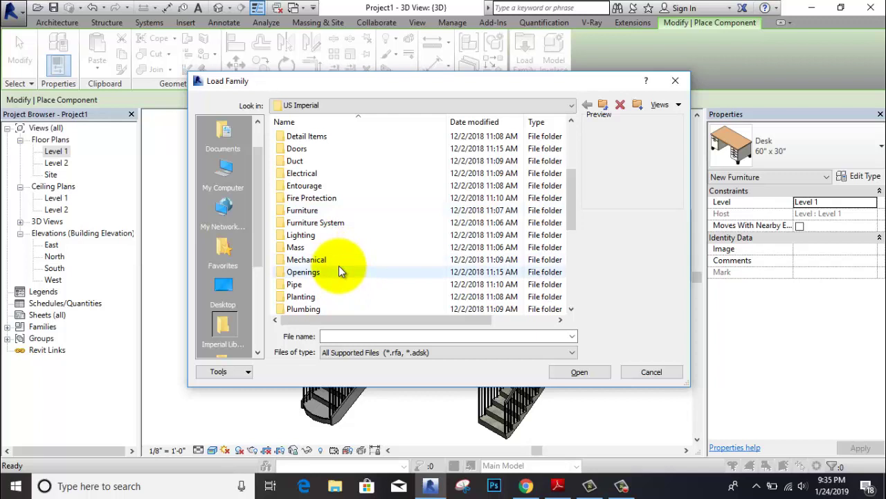
pyautogui.scroll(-2, 338, 266)
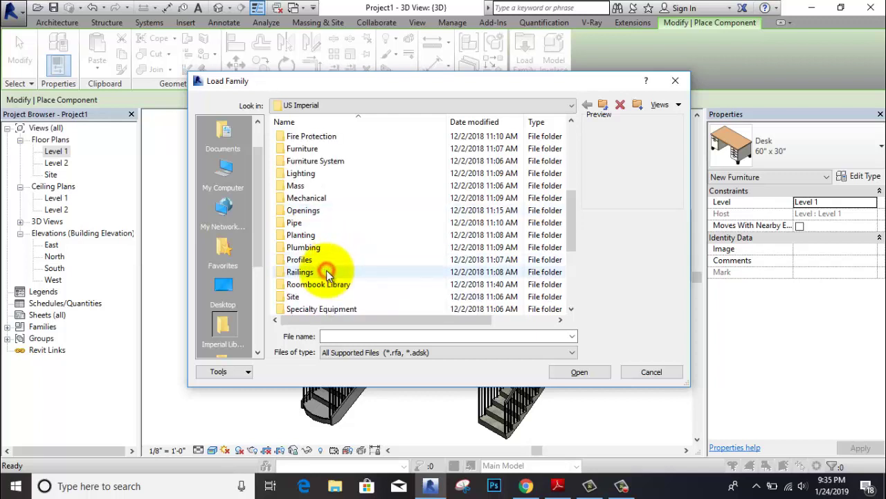
pyautogui.doubleClick(326, 272)
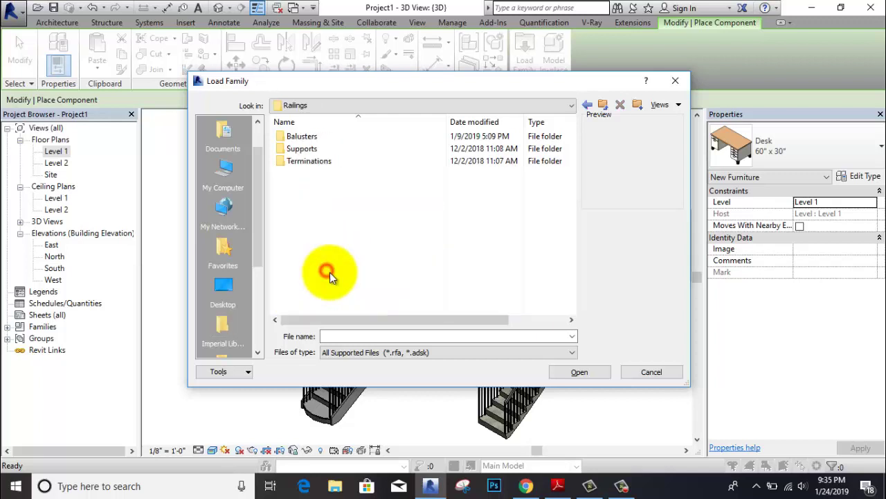
pyautogui.click(322, 138)
pyautogui.doubleClick(321, 138)
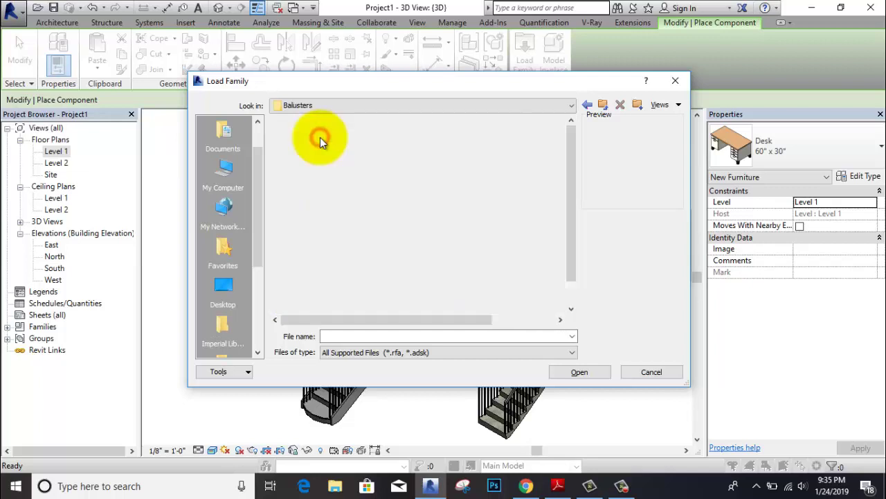
pyautogui.click(320, 138)
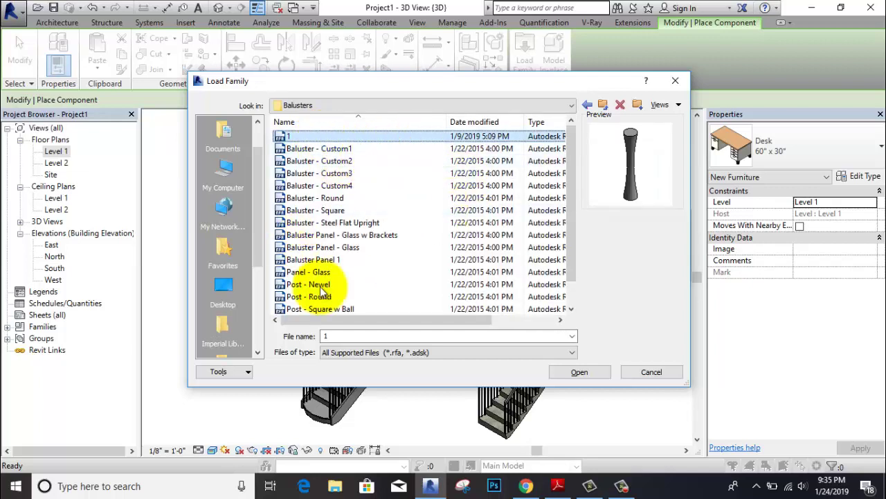
# Show thumbnails and try opening Baluster Panel - Glass w Brackets.rfa
pyautogui.click(680, 104)
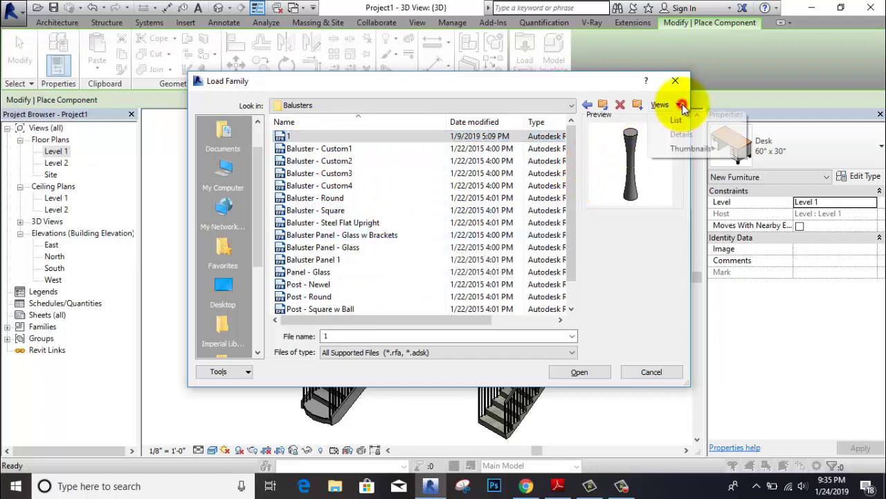
pyautogui.click(678, 149)
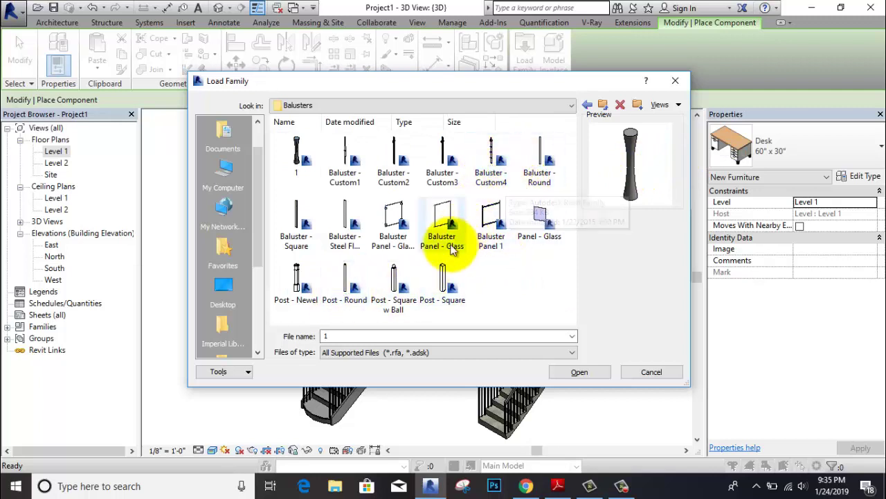
pyautogui.click(390, 218)
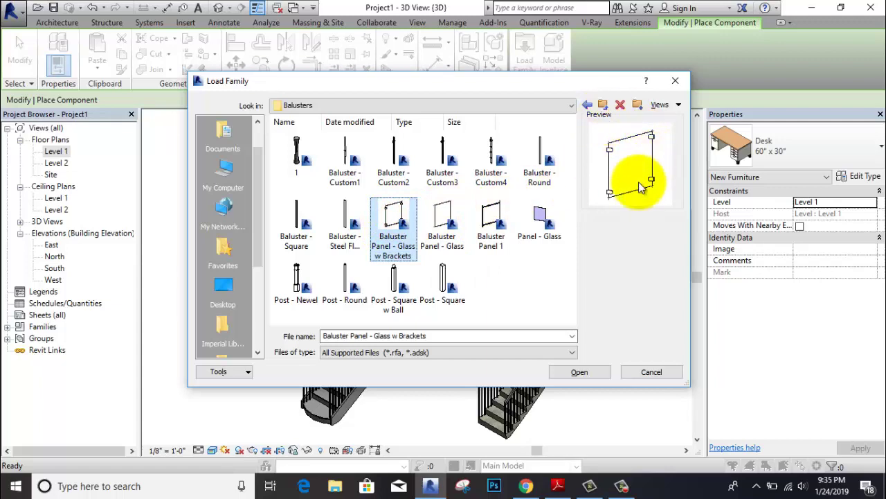
pyautogui.click(573, 374)
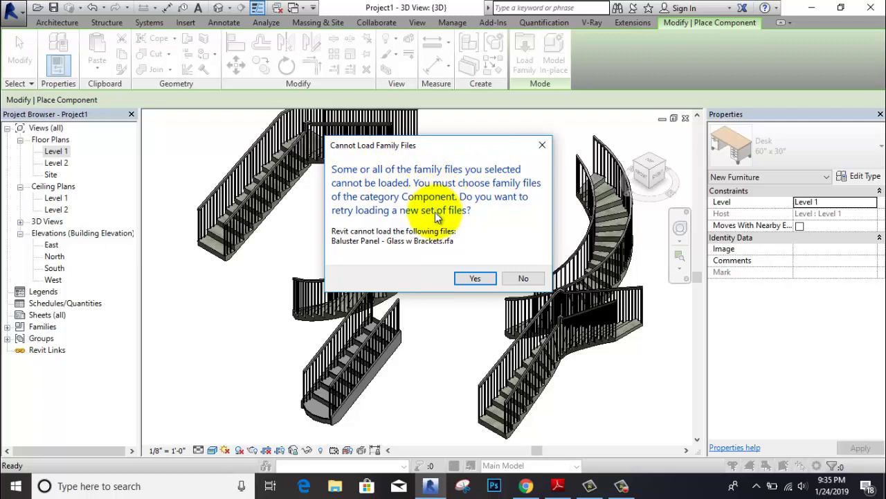
# Decline retrying the failed family load and minimize Revit to the desktop
pyautogui.click(519, 279)
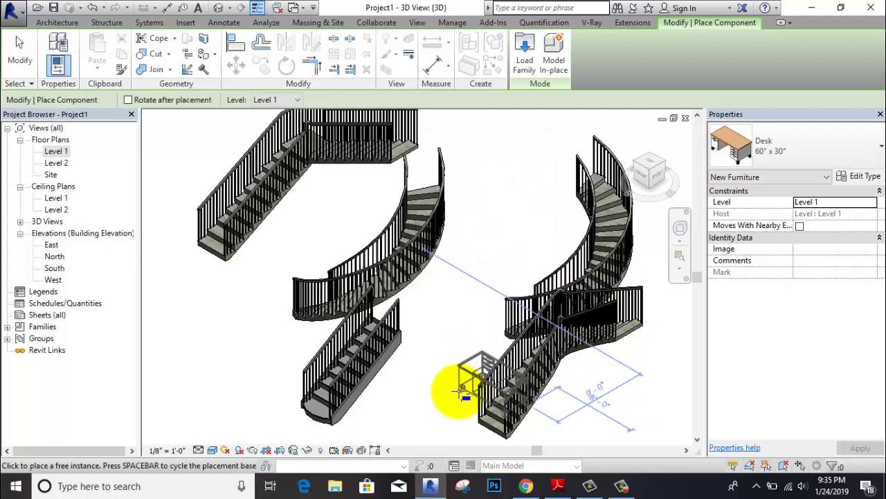
pyautogui.click(334, 487)
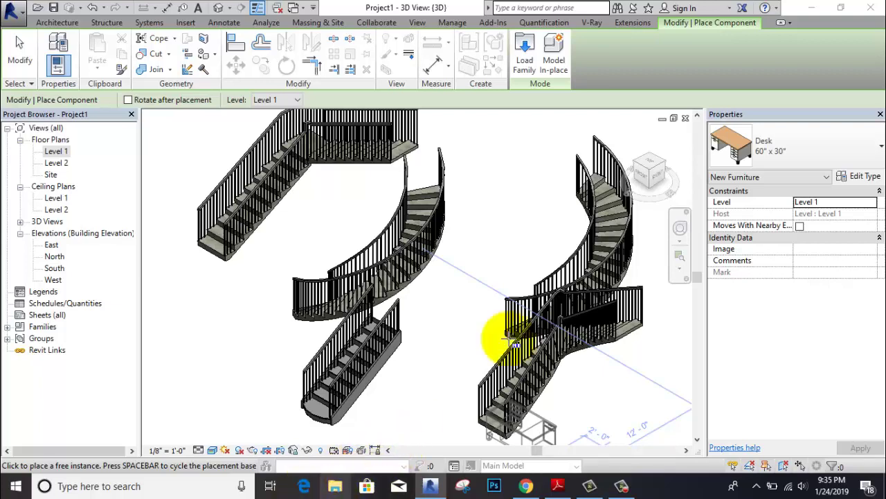
pyautogui.click(840, 7)
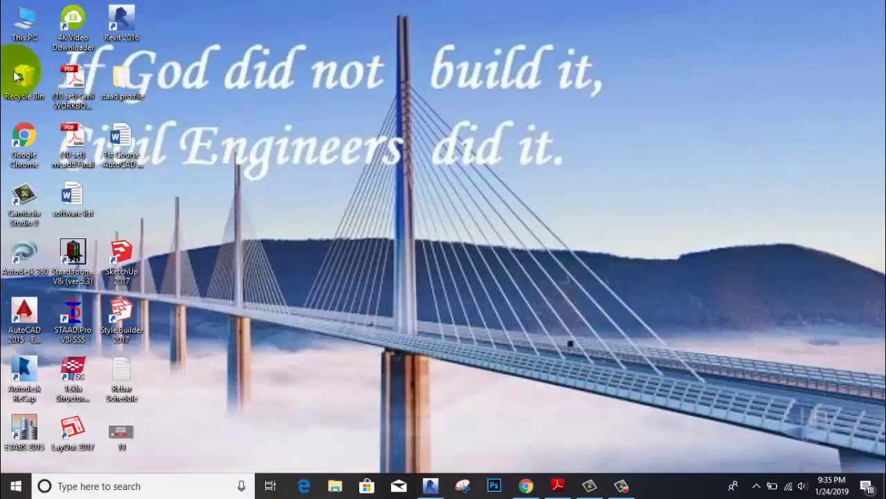
# In File Explorer, navigate to C:\ProgramData\Autodesk\RVT 2016\Libraries\US Imperial
pyautogui.doubleClick(26, 32)
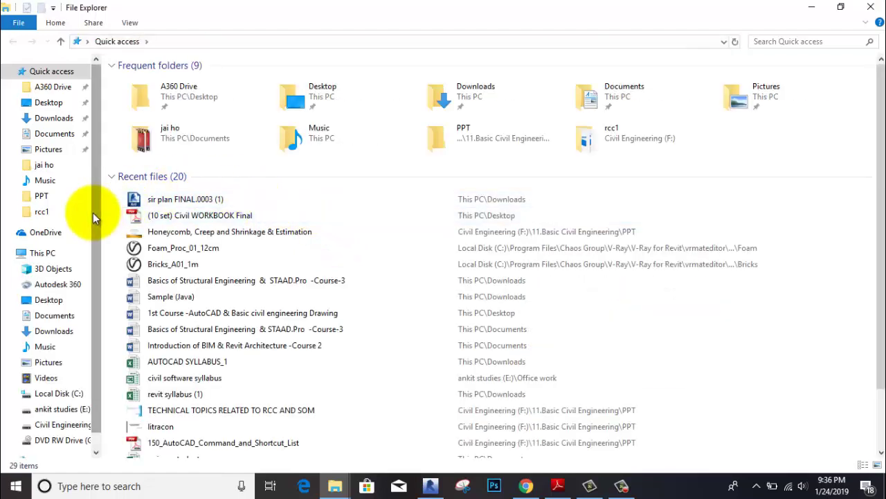
pyautogui.click(46, 254)
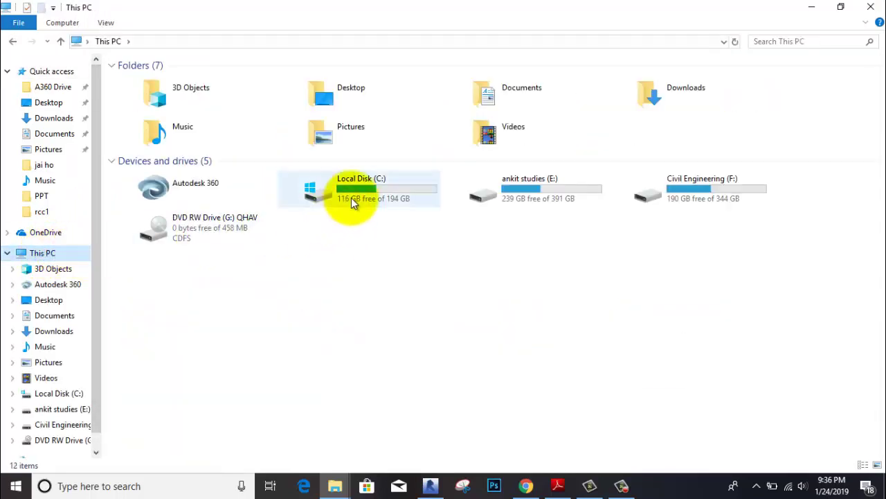
pyautogui.doubleClick(364, 186)
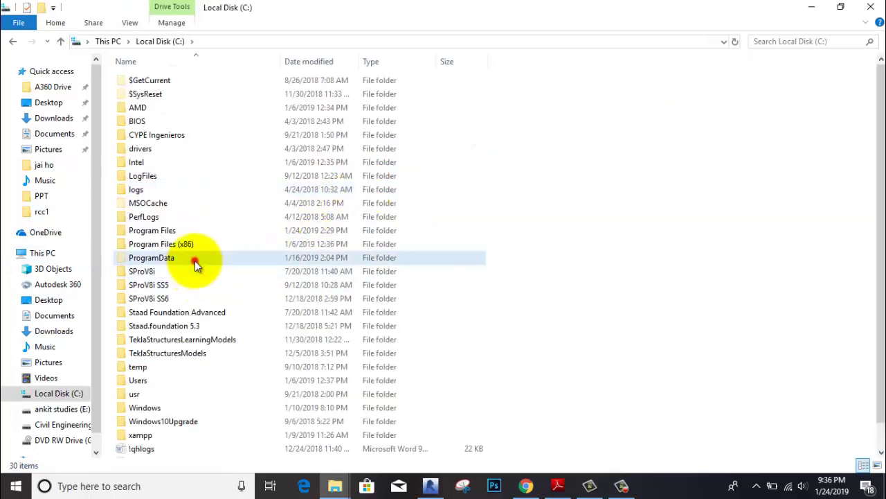
pyautogui.doubleClick(195, 257)
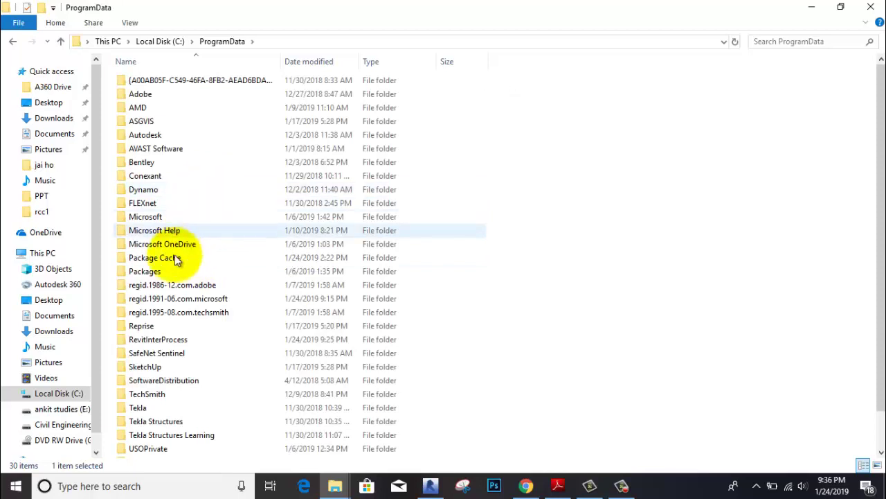
pyautogui.doubleClick(176, 137)
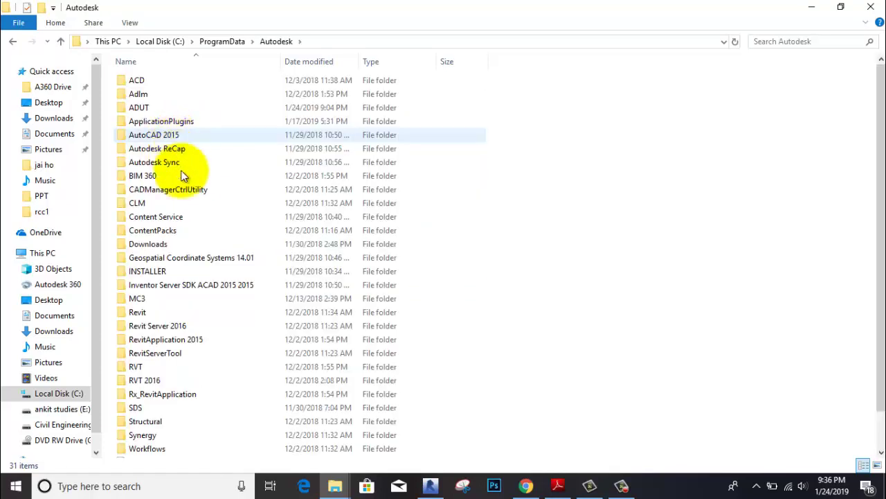
pyautogui.scroll(-2, 194, 221)
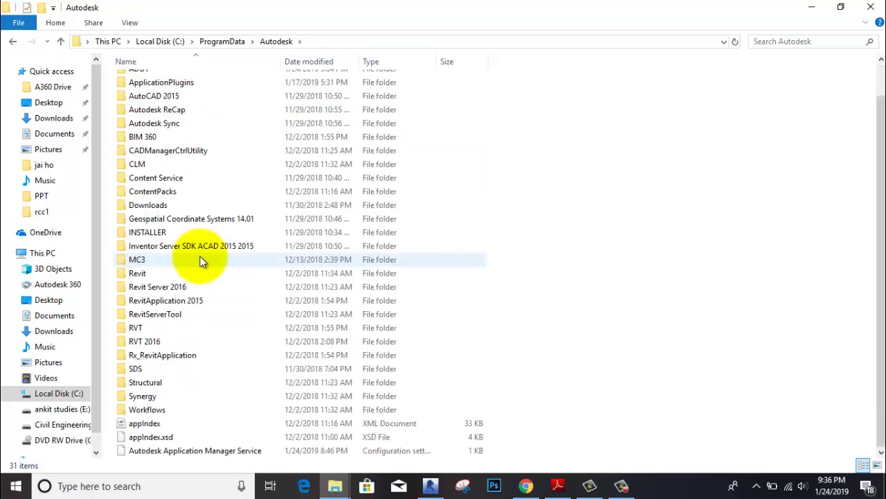
pyautogui.doubleClick(170, 342)
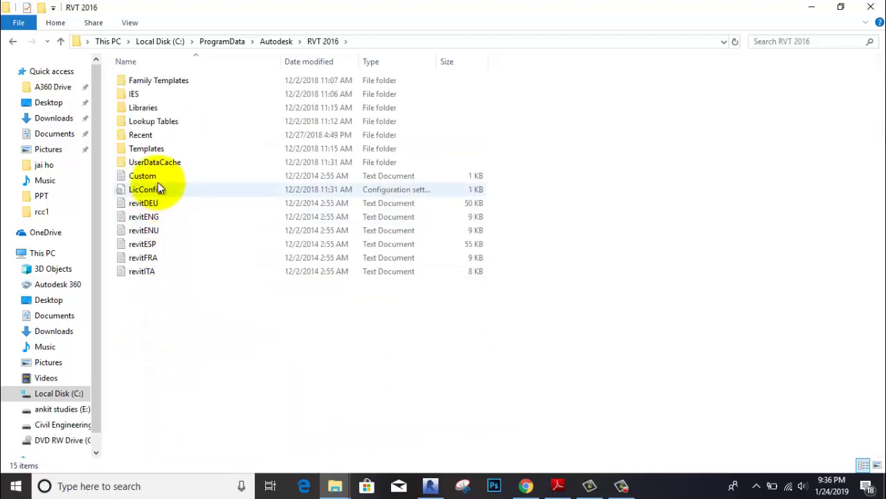
pyautogui.doubleClick(165, 108)
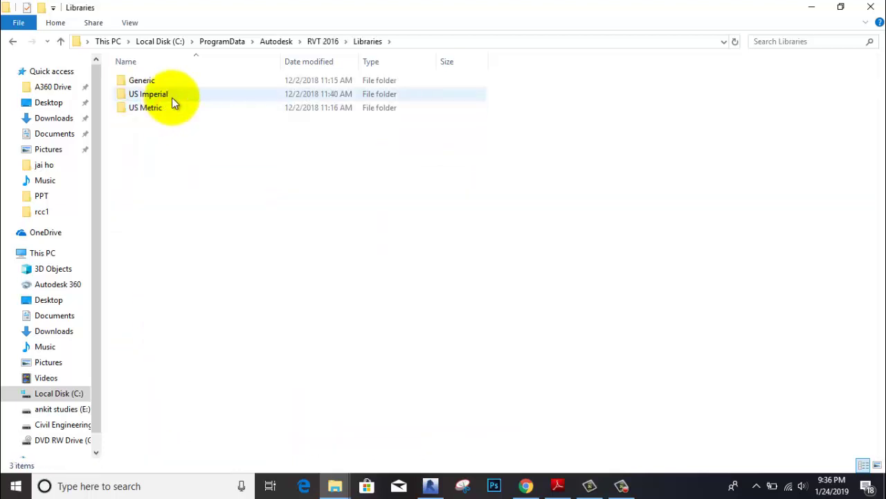
pyautogui.click(172, 96)
pyautogui.doubleClick(172, 98)
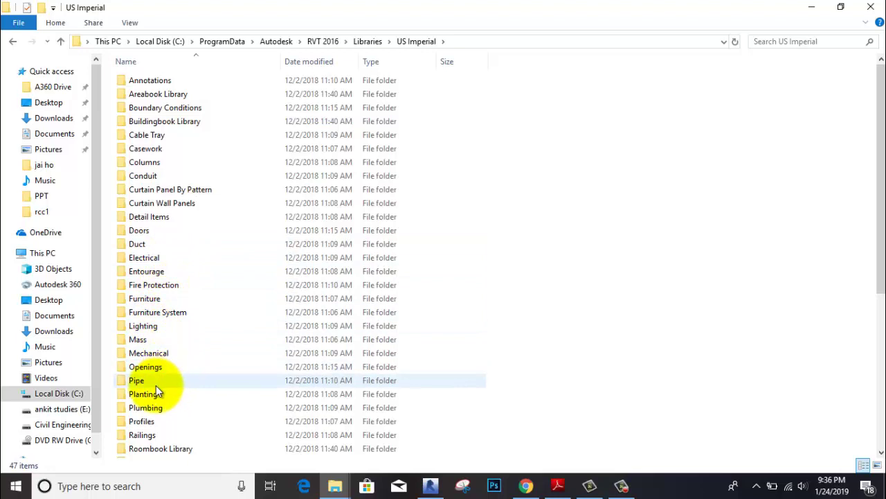
# Open Railings\Balusters in Large icons and drag Baluster Panel - Glass w Brackets onto Revit's taskbar button
pyautogui.click(173, 365)
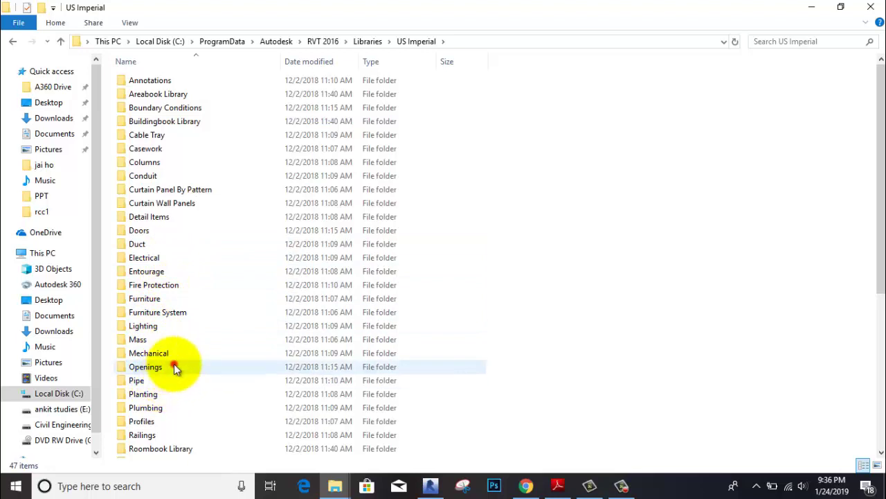
pyautogui.click(155, 436)
pyautogui.doubleClick(155, 436)
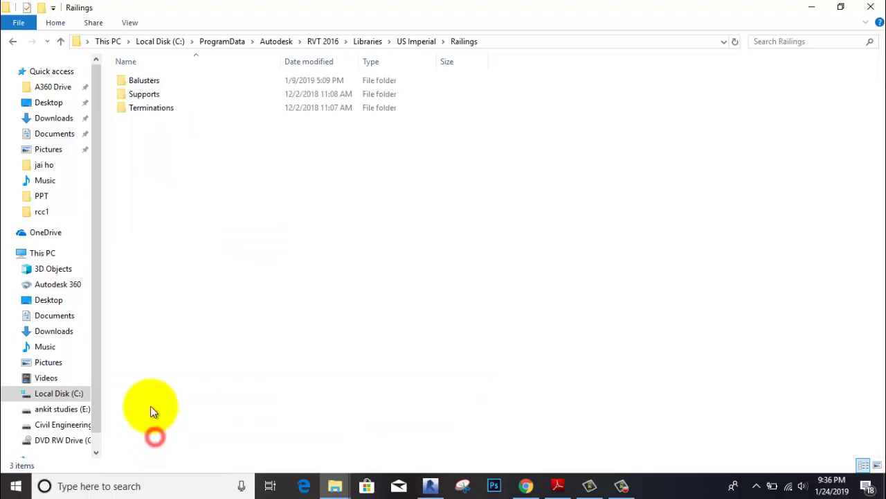
pyautogui.doubleClick(188, 81)
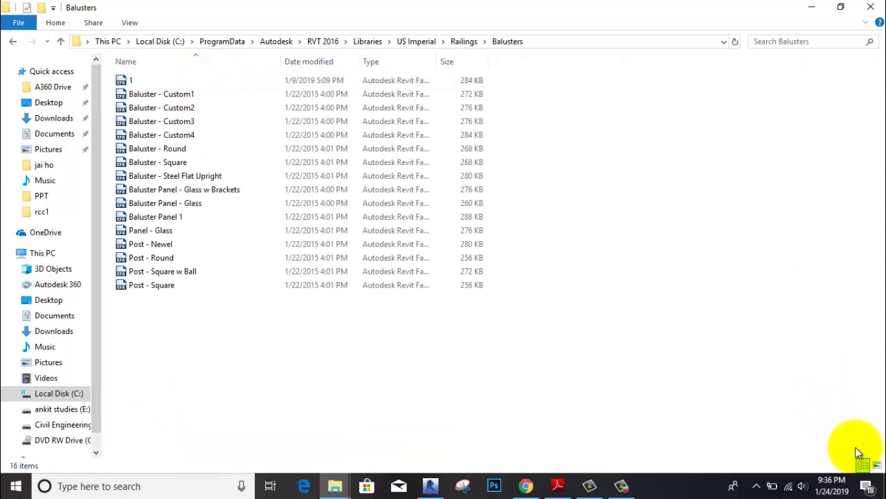
pyautogui.click(876, 464)
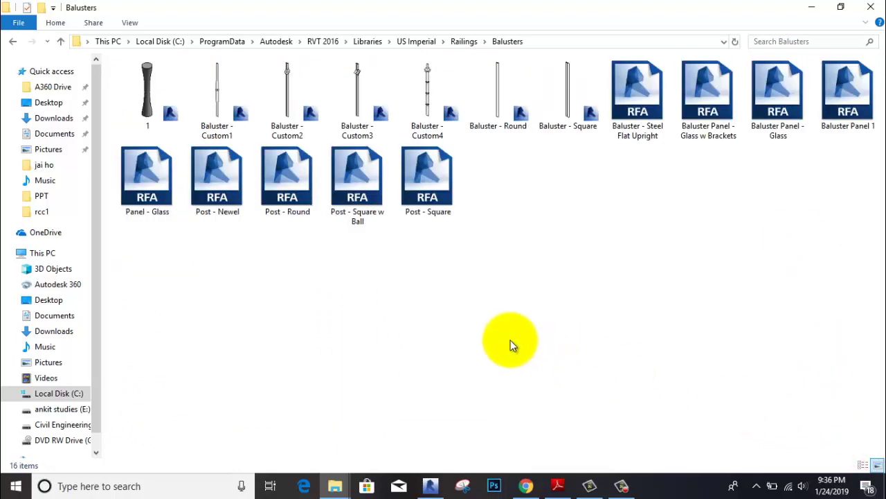
pyautogui.moveTo(708, 77); pyautogui.dragTo(637, 313)
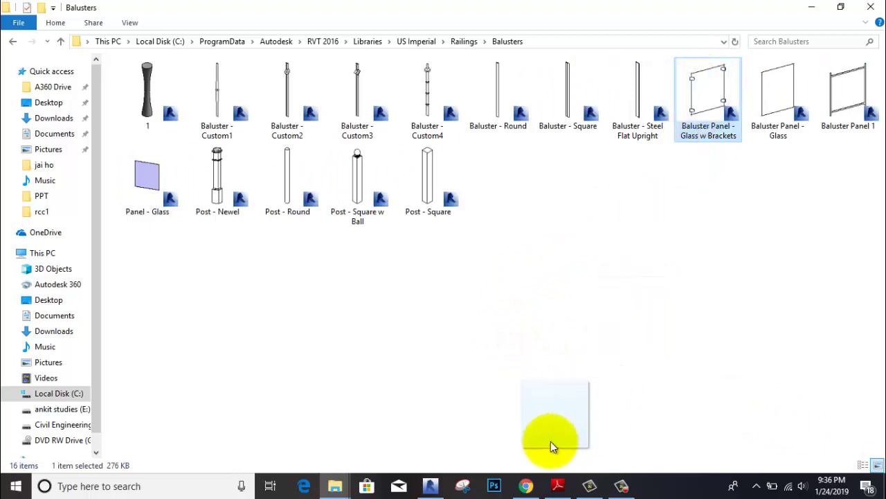
pyautogui.moveTo(637, 313); pyautogui.dragTo(429, 489)
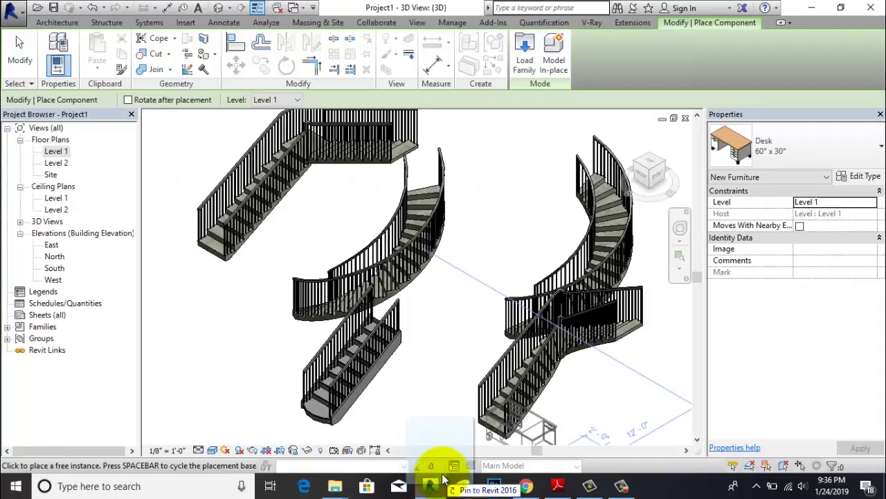
# Drop the Baluster Panel - Glass w Brackets family into Revit and load it into Project1
pyautogui.moveTo(431, 489); pyautogui.dragTo(799, 182)
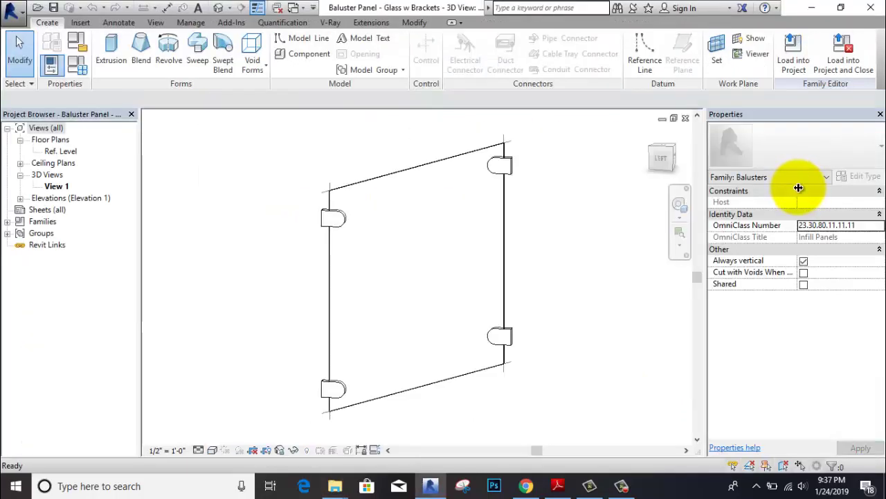
pyautogui.scroll(-2, 454, 221)
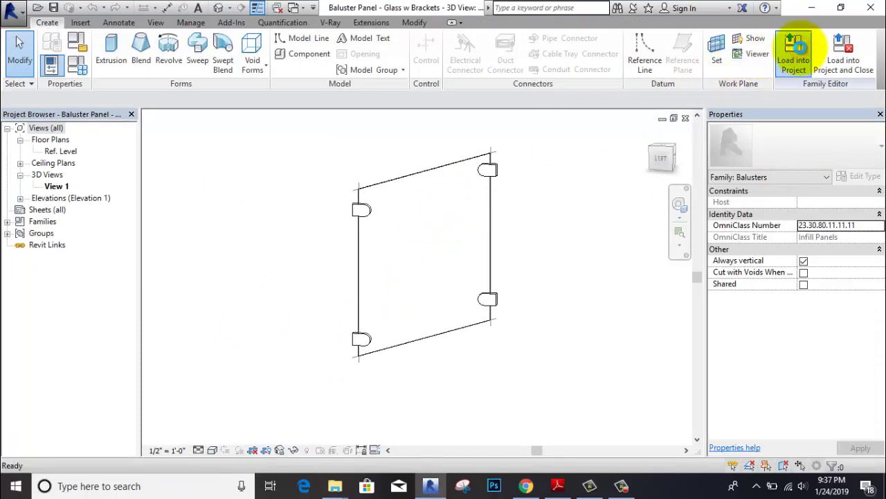
pyautogui.click(799, 46)
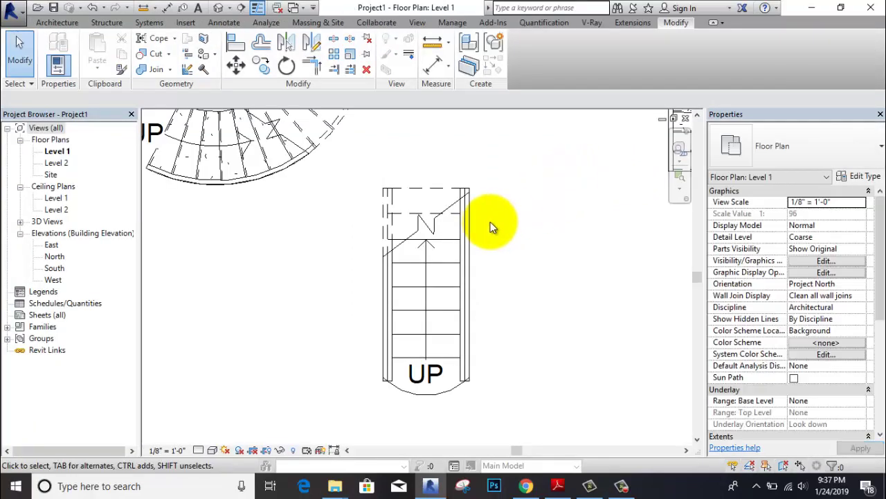
# Open the default 3D view and select the straight stair's railing
pyautogui.scroll(-2, 492, 221)
pyautogui.moveTo(492, 220); pyautogui.dragTo(396, 257, button='middle')
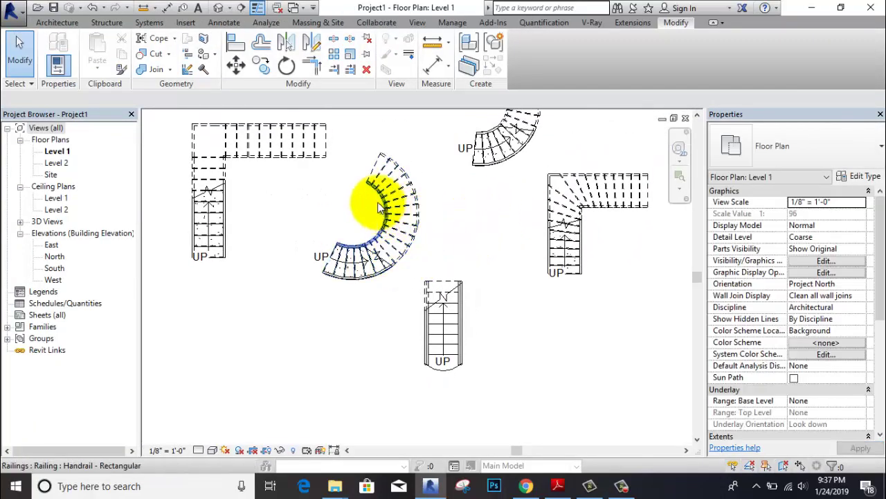
pyautogui.click(424, 22)
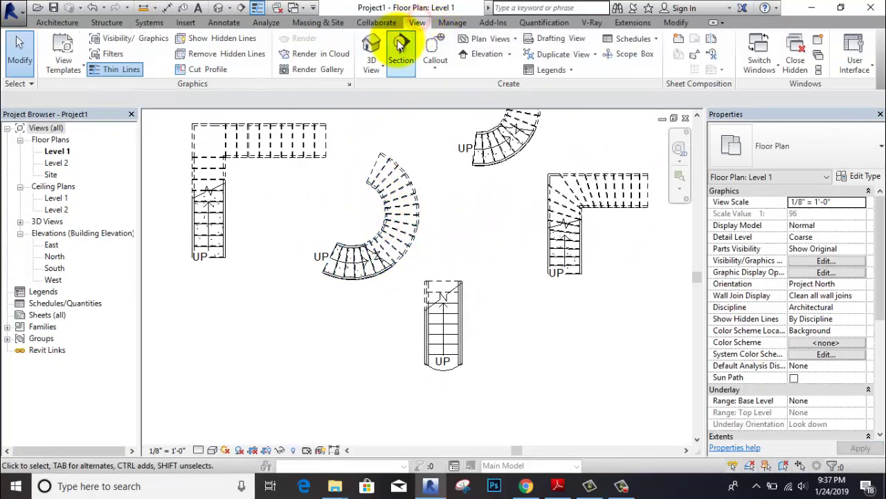
pyautogui.click(371, 46)
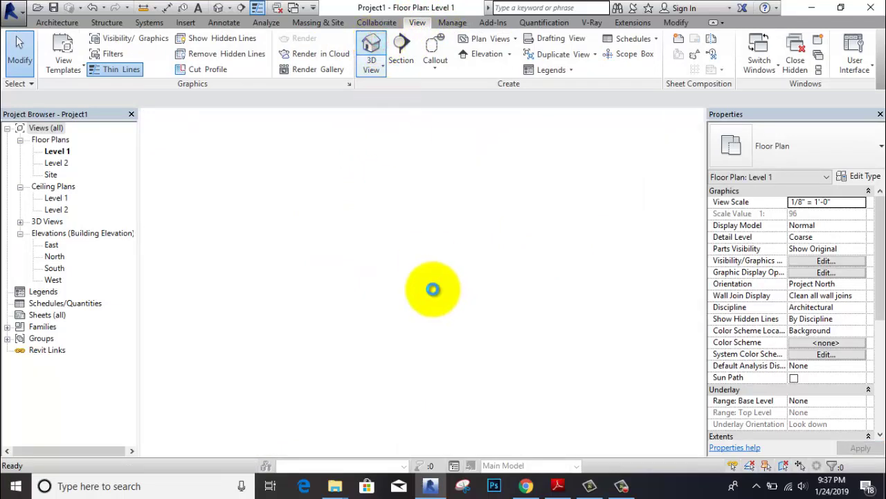
pyautogui.scroll(4, 230, 211)
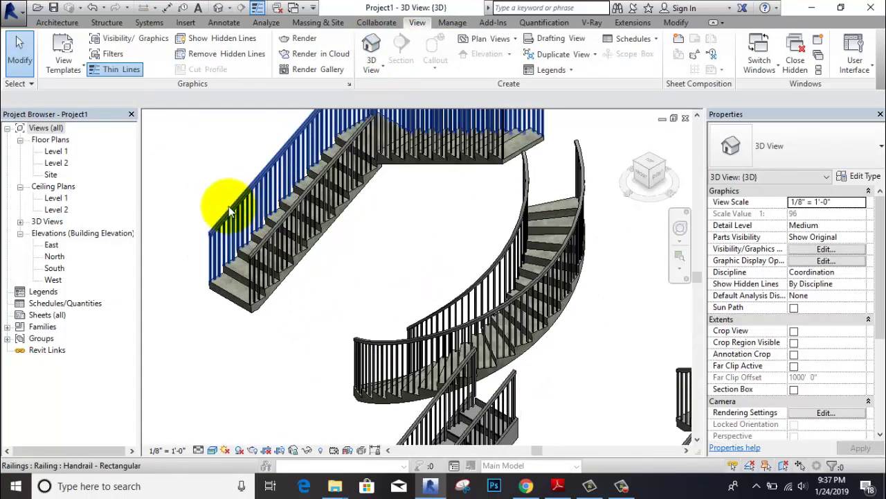
pyautogui.scroll(3, 231, 211)
pyautogui.click(223, 212)
pyautogui.moveTo(212, 212)
pyautogui.mouseDown(button='middle')
pyautogui.moveTo(204, 211)
pyautogui.moveTo(232, 247)
pyautogui.mouseUp(button='middle')
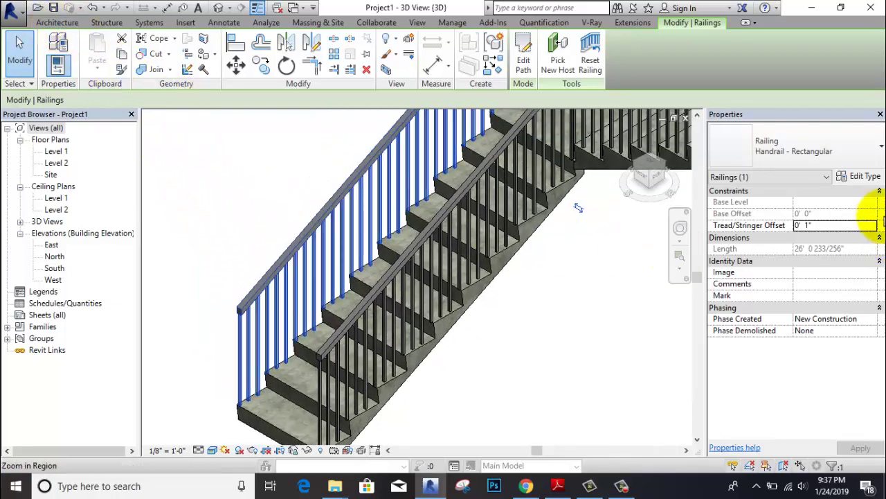
# Set the regular baluster family to Baluster Panel - Glass w Brackets in Baluster Placement, then apply
pyautogui.click(862, 176)
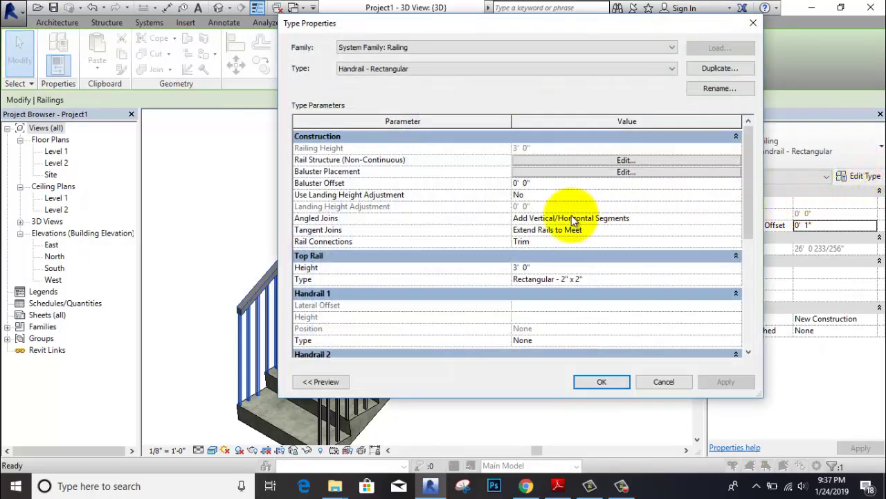
pyautogui.click(624, 171)
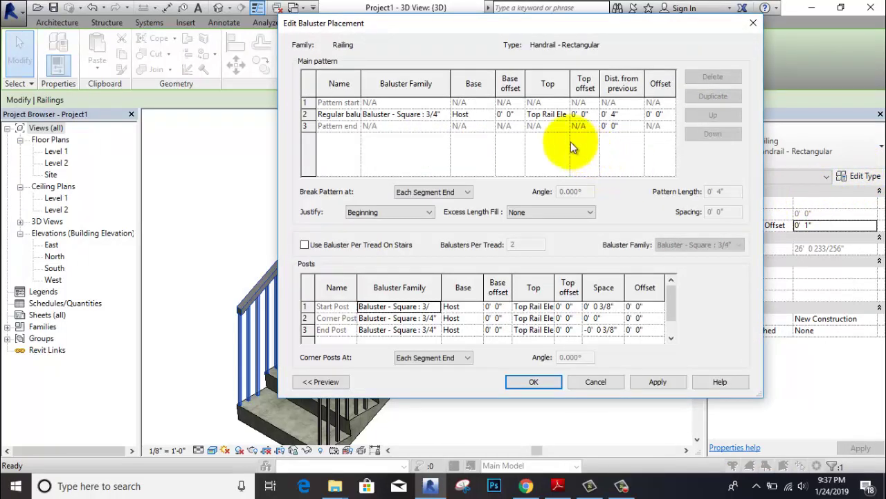
pyautogui.click(446, 115)
pyautogui.click(447, 114)
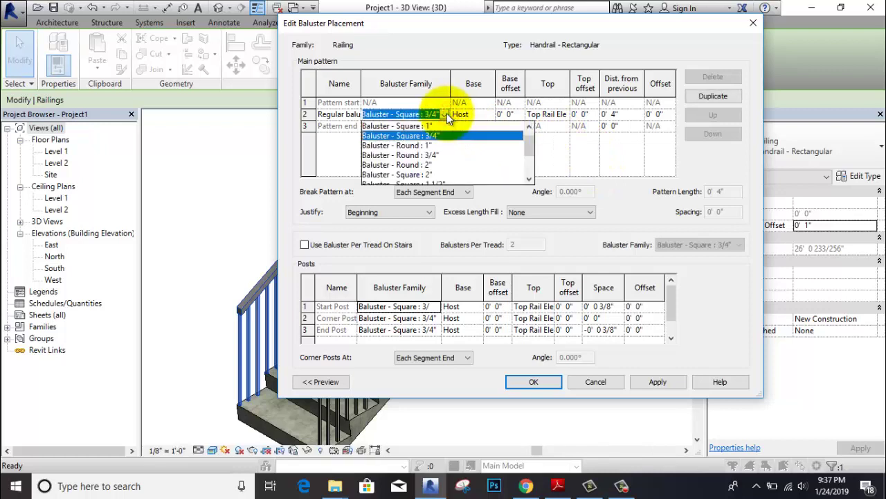
pyautogui.scroll(-1, 436, 137)
pyautogui.scroll(-1, 436, 136)
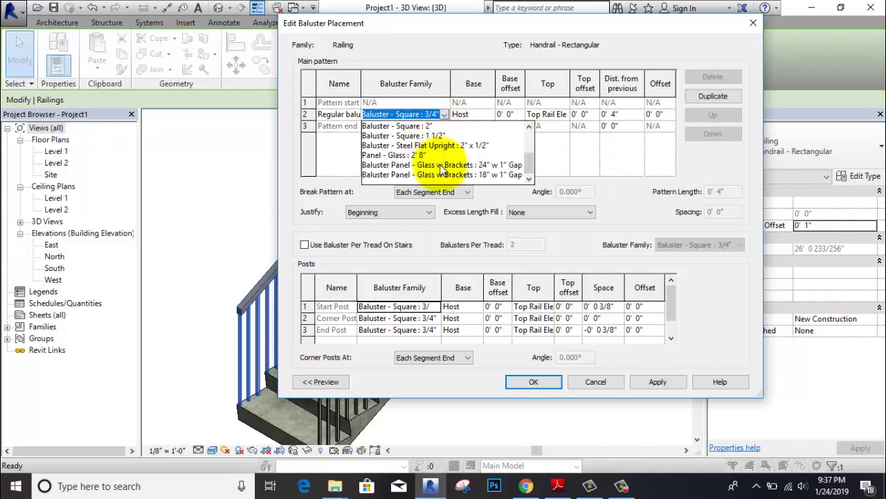
pyautogui.click(483, 172)
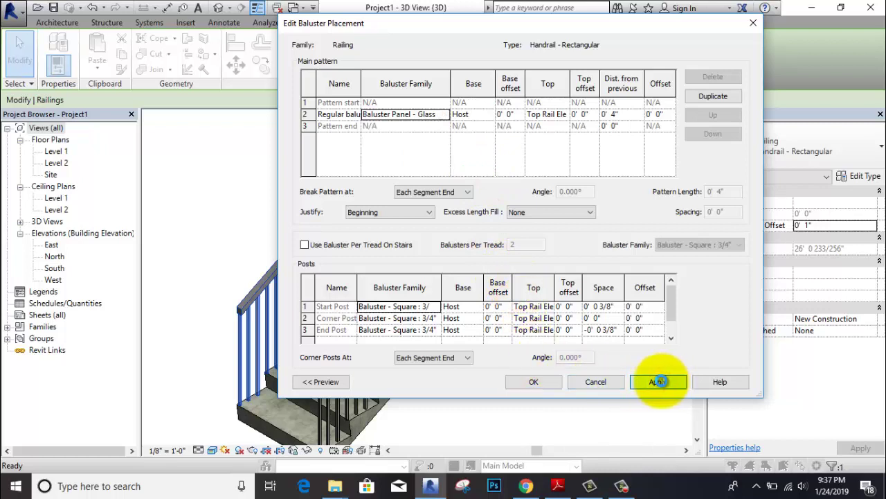
pyautogui.click(657, 382)
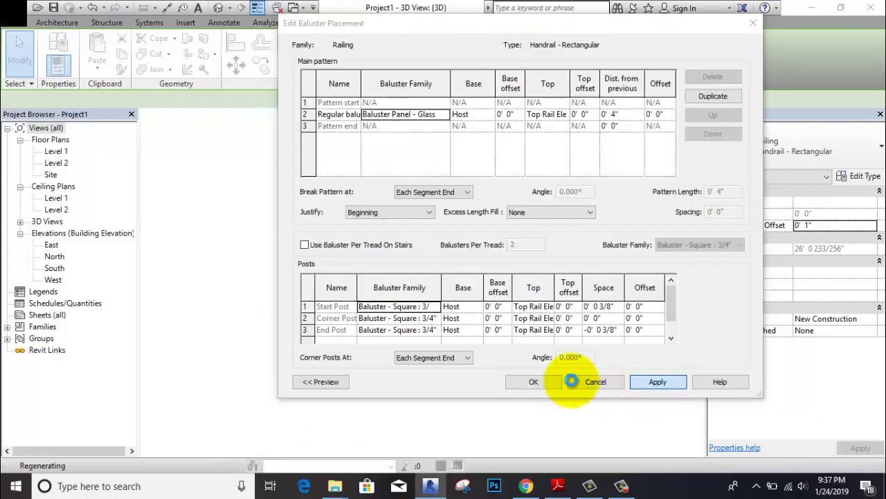
pyautogui.click(531, 383)
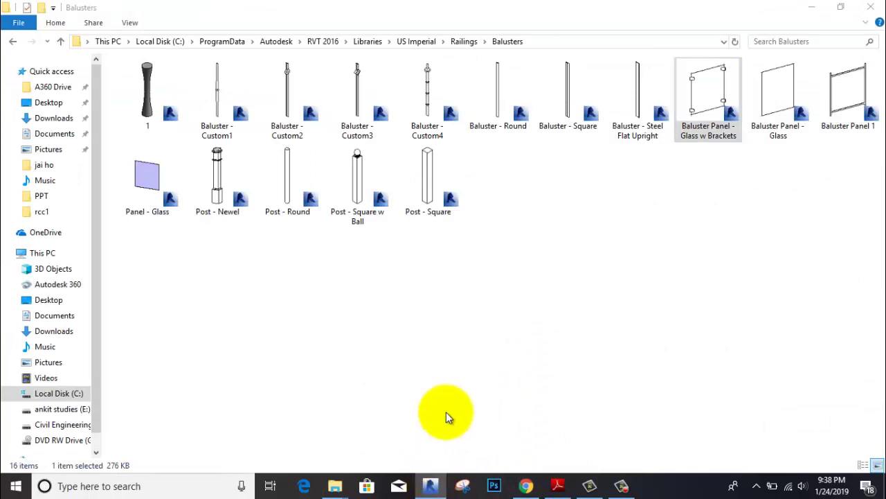
pyautogui.moveTo(430, 485)
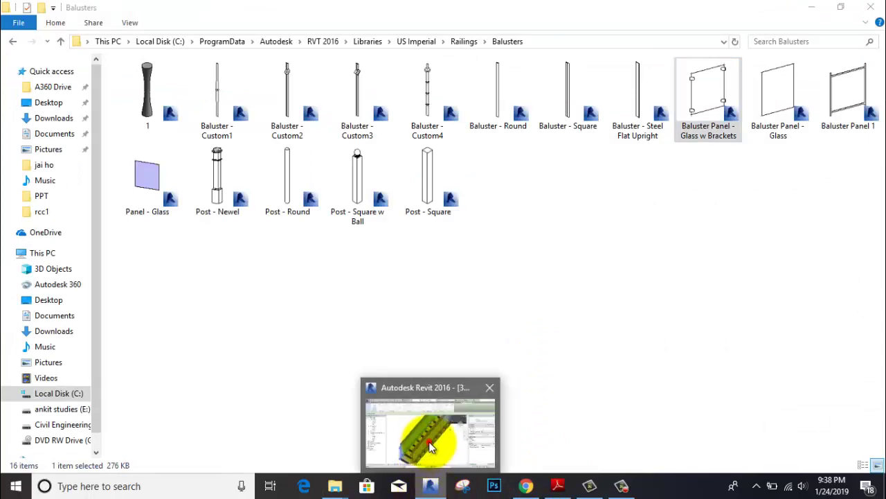
# Switch back to the Revit window from the taskbar
pyautogui.click(430, 440)
# Close Edit Baluster Placement and Type Properties with OK, keeping the glass panel balusters
pyautogui.click(533, 381)
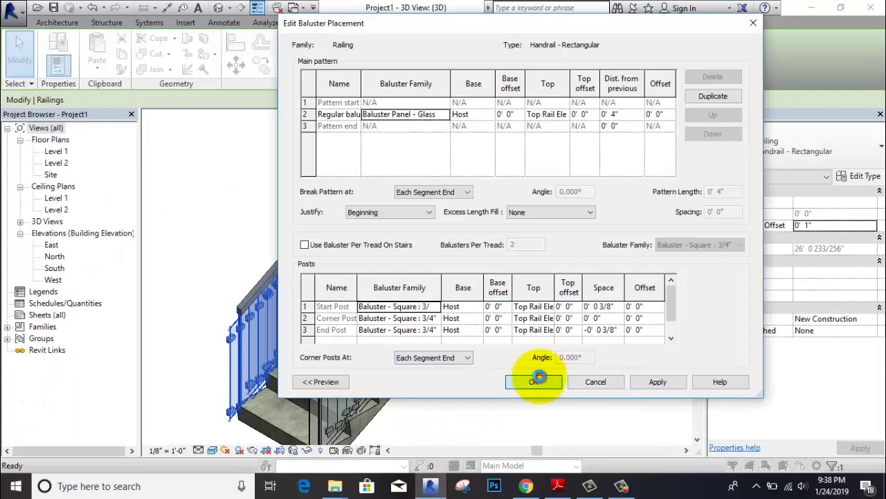
pyautogui.click(588, 380)
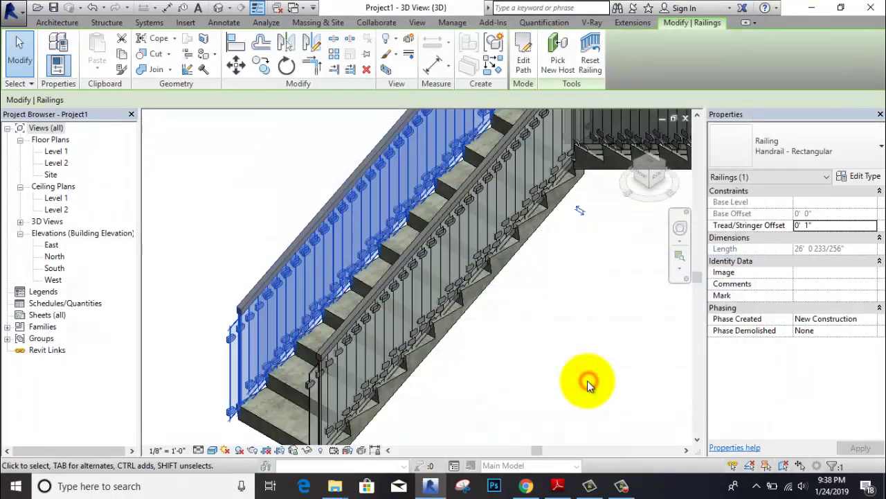
pyautogui.click(587, 380)
pyautogui.scroll(2, 243, 357)
pyautogui.scroll(3, 205, 336)
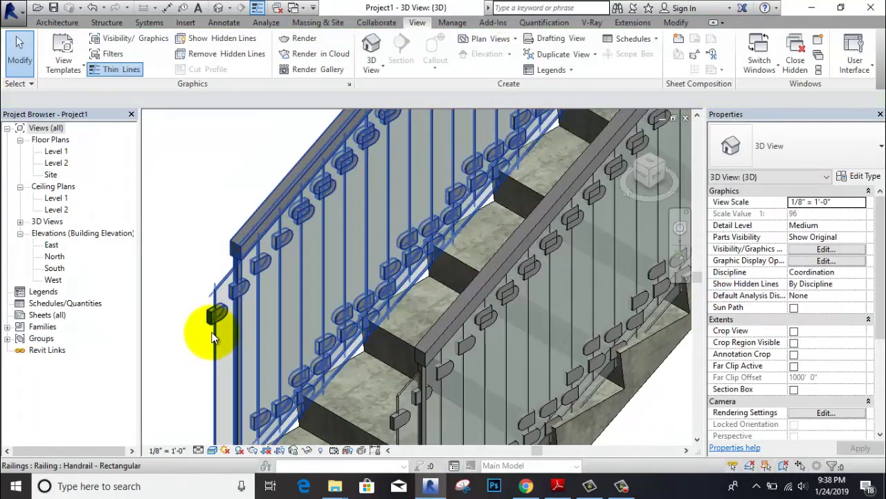
pyautogui.scroll(3, 225, 277)
pyautogui.scroll(-3, 299, 175)
pyautogui.scroll(-2, 315, 155)
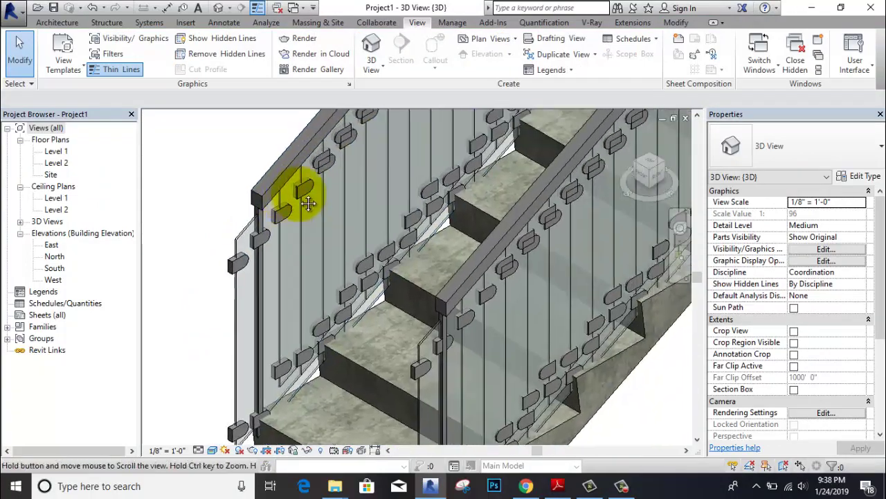
# Inspect the glass-panel railings on the straight and curved stairs, then reselect the straight stair railing
pyautogui.moveTo(301, 192)
pyautogui.mouseDown(button='middle')
pyautogui.moveTo(251, 277)
pyautogui.moveTo(416, 257)
pyautogui.mouseUp(button='middle')
pyautogui.scroll(-3, 491, 241)
pyautogui.scroll(-2, 543, 201)
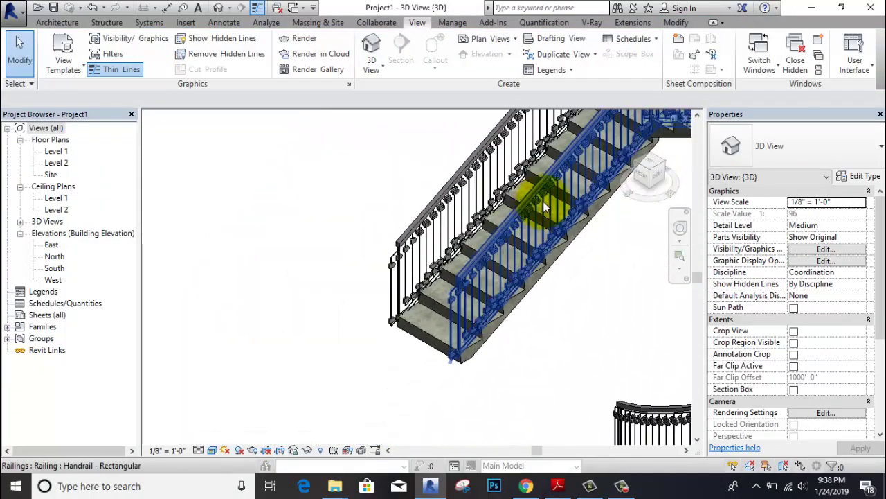
pyautogui.moveTo(543, 201)
pyautogui.mouseDown(button='middle')
pyautogui.moveTo(396, 188)
pyautogui.moveTo(481, 306)
pyautogui.mouseUp(button='middle')
pyautogui.scroll(2, 593, 314)
pyautogui.scroll(2, 590, 351)
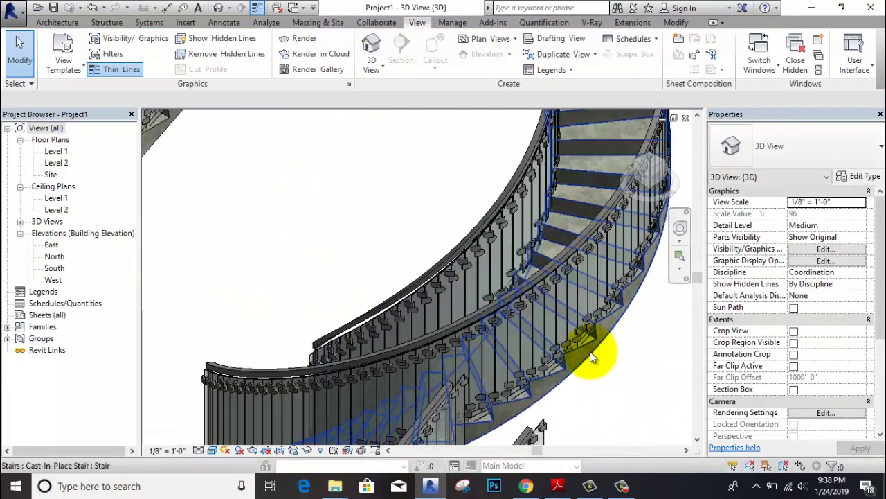
pyautogui.scroll(2, 590, 351)
pyautogui.scroll(2, 555, 316)
pyautogui.scroll(-2, 536, 288)
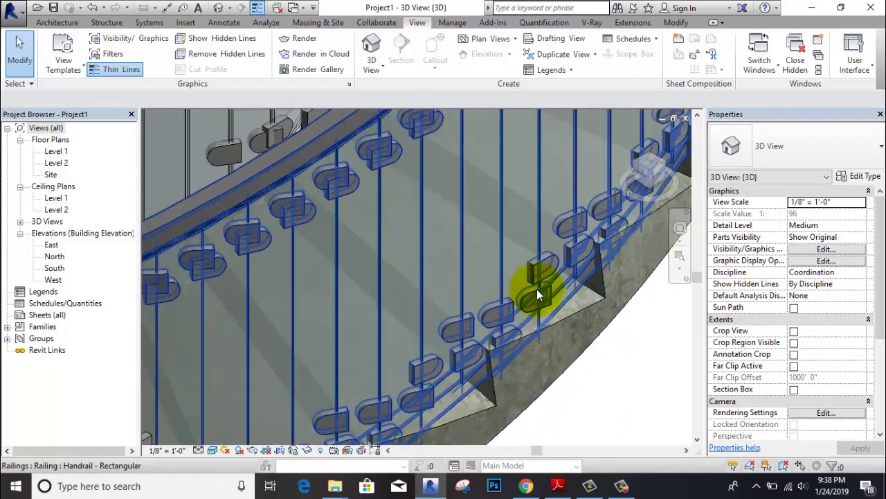
pyautogui.scroll(-2, 537, 288)
pyautogui.scroll(-2, 537, 289)
pyautogui.scroll(-3, 535, 289)
pyautogui.keyDown('shift'); pyautogui.moveTo(376, 228); pyautogui.dragTo(425, 297, button='middle'); pyautogui.keyUp('shift')
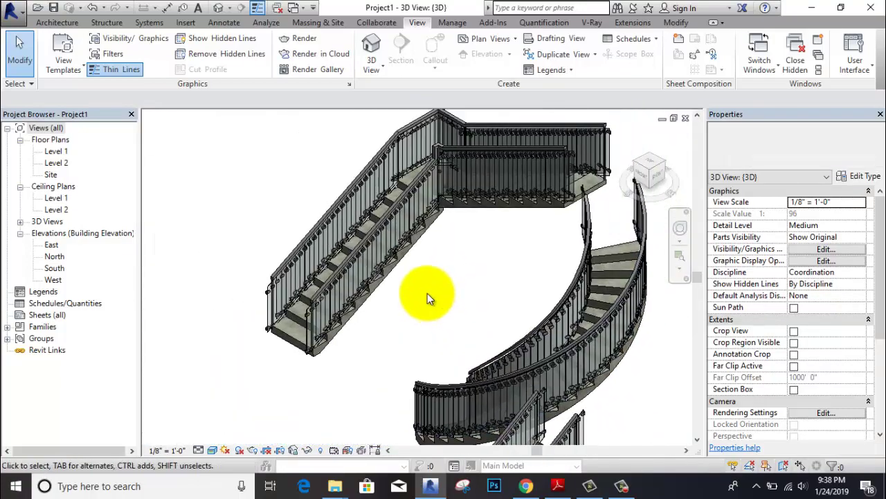
pyautogui.scroll(3, 297, 221)
pyautogui.scroll(2, 274, 288)
pyautogui.scroll(2, 274, 289)
pyautogui.scroll(2, 185, 367)
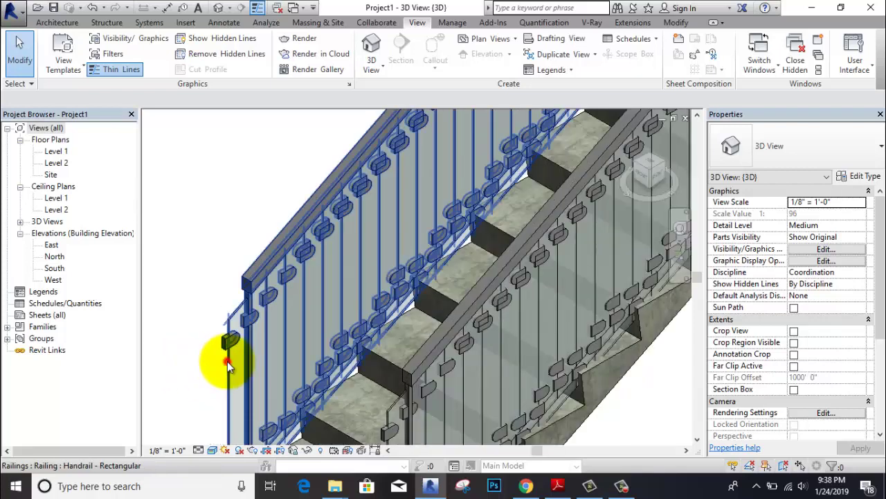
pyautogui.click(228, 357)
pyautogui.scroll(-2, 253, 339)
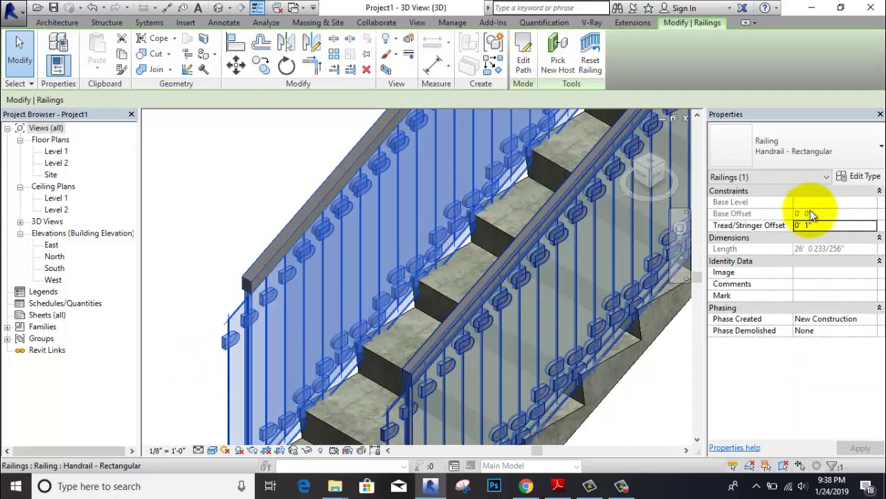
# In the railing's Baluster Placement, review the glass panel's base offset and keep its top at the top rail
pyautogui.click(858, 176)
pyautogui.click(614, 171)
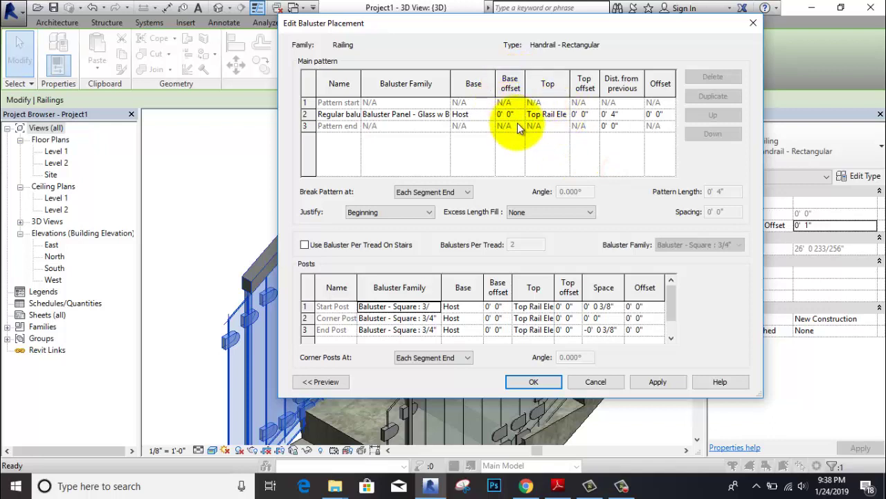
pyautogui.click(519, 114)
pyautogui.doubleClick(510, 114)
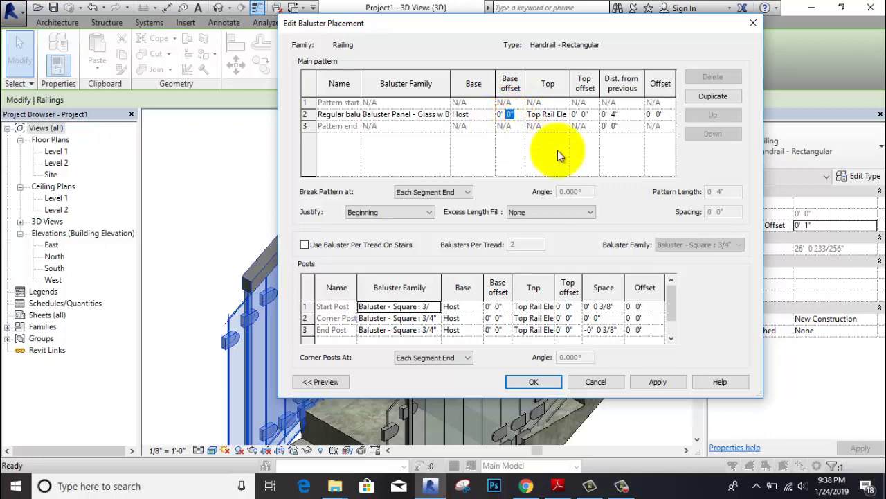
pyautogui.click(565, 114)
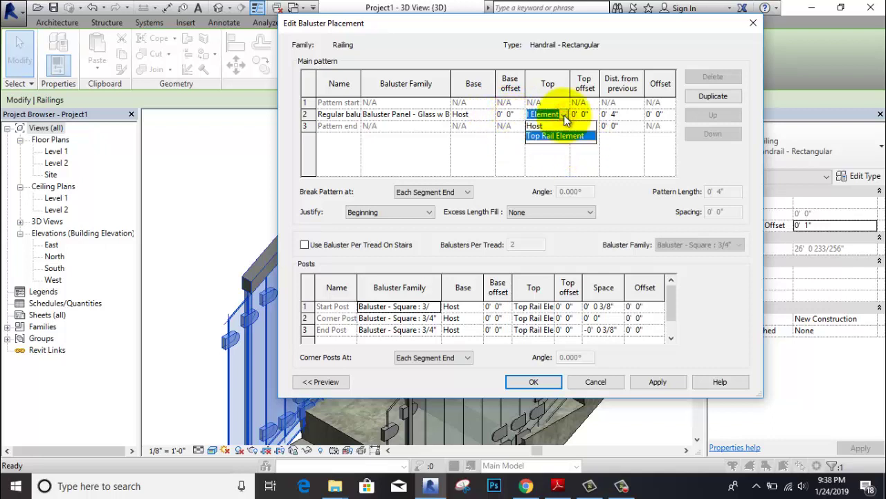
pyautogui.click(564, 115)
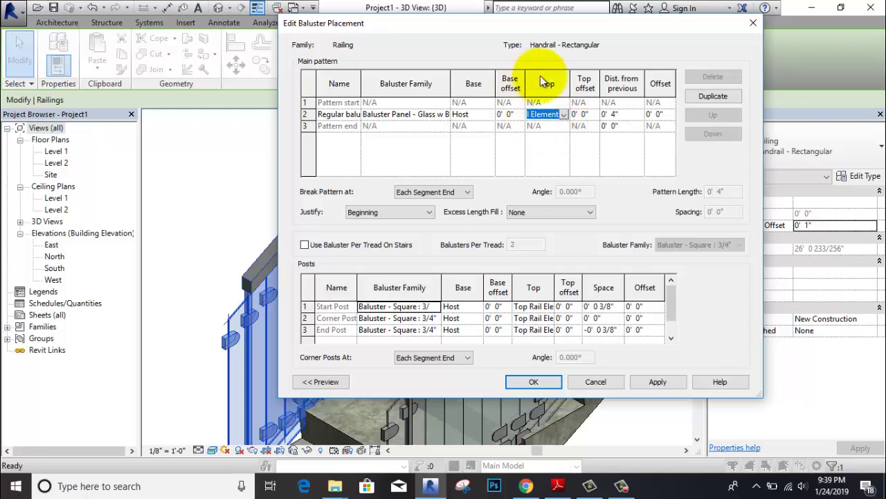
pyautogui.click(594, 115)
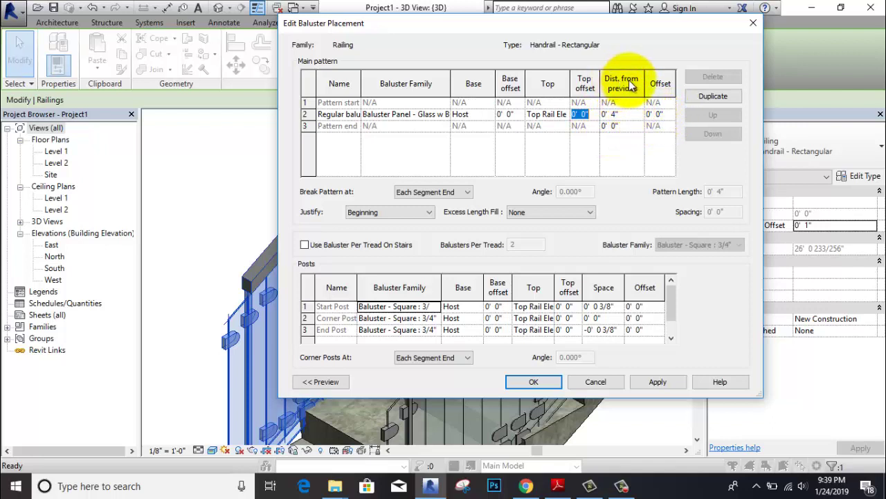
# Set the glass panel spacing to 4' 0" and apply it in both dialogs
pyautogui.click(623, 114)
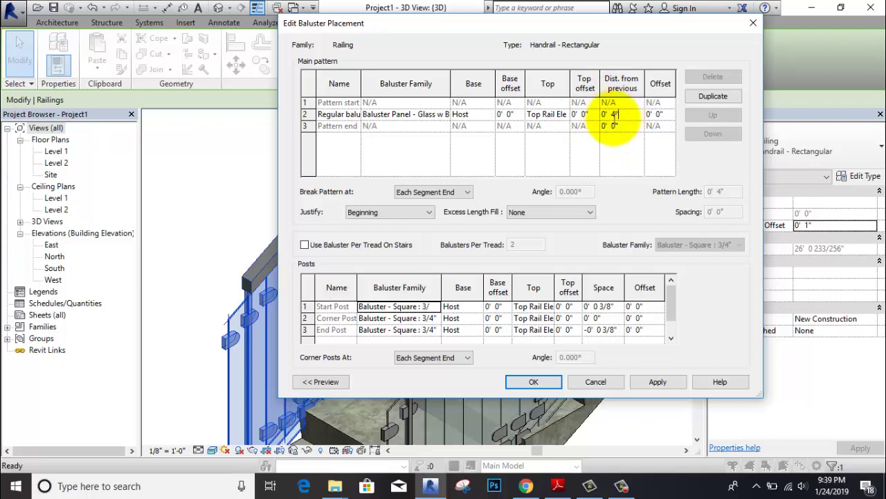
pyautogui.doubleClick(607, 115)
pyautogui.moveTo(616, 115); pyautogui.dragTo(590, 115)
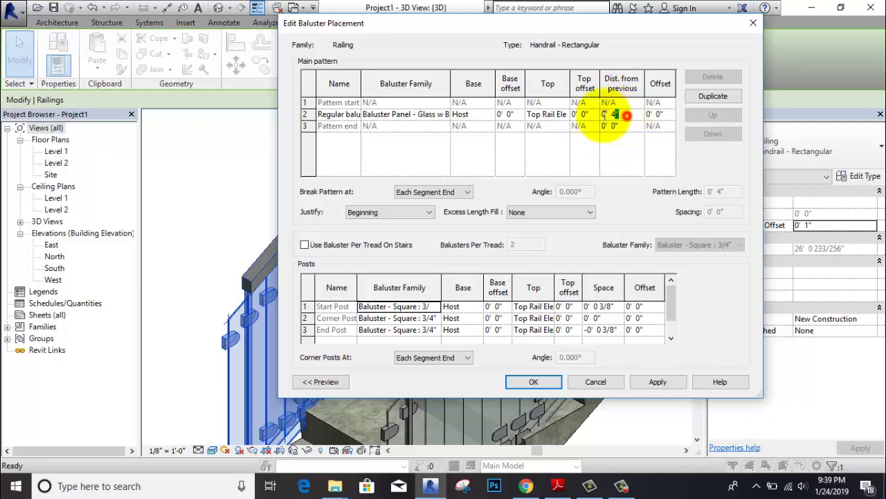
pyautogui.write('4')
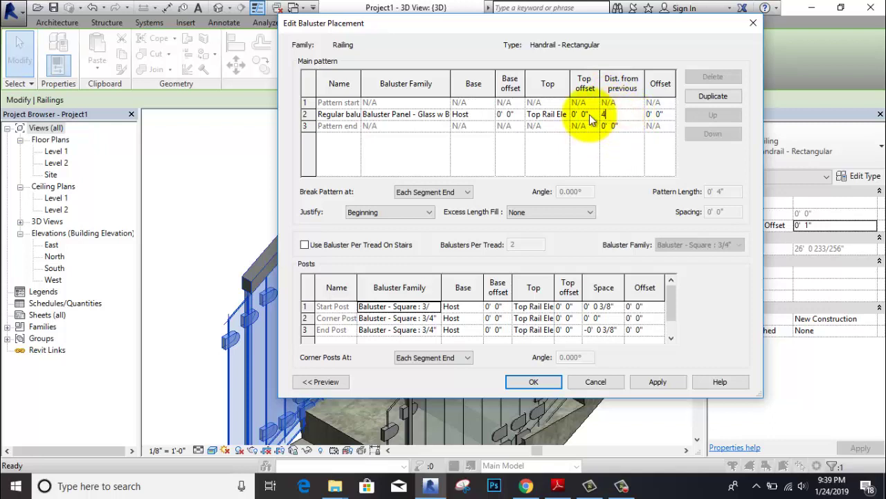
pyautogui.press('Tab')
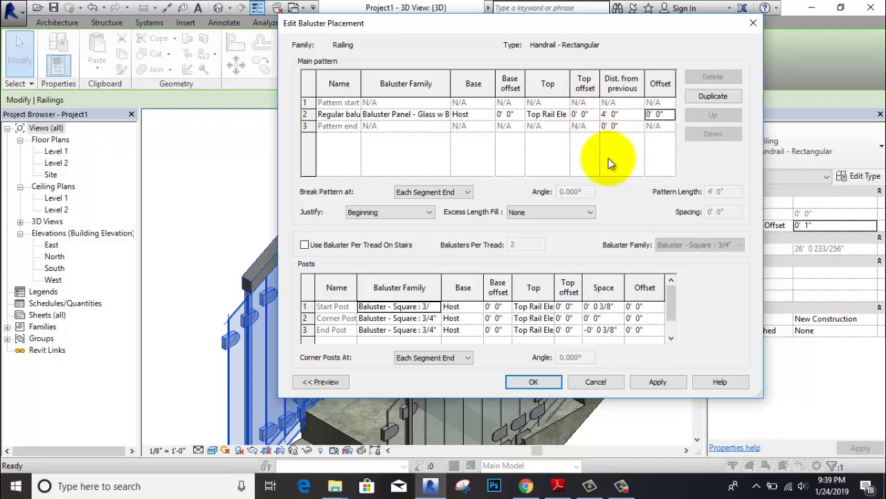
pyautogui.click(658, 380)
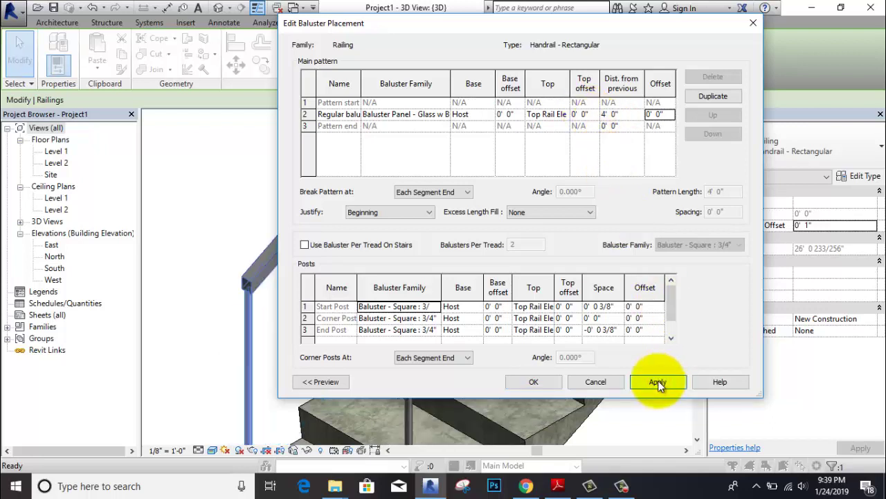
pyautogui.click(535, 382)
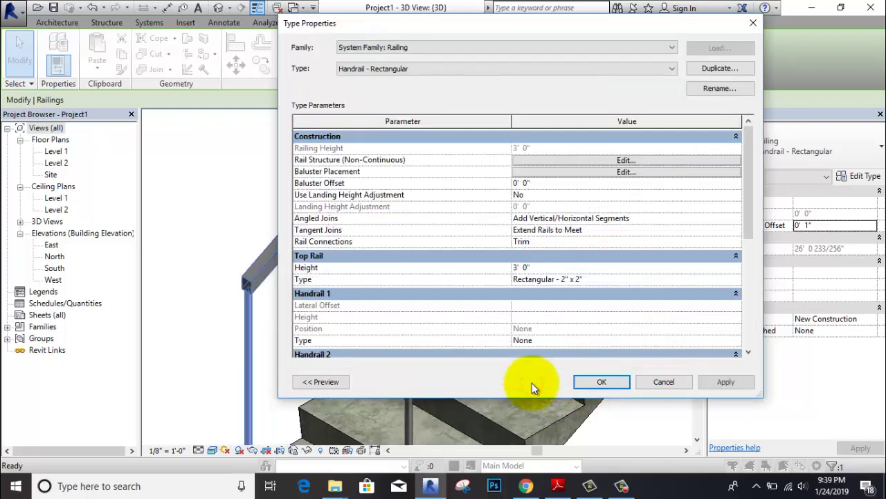
pyautogui.click(729, 381)
# Close the railing type properties, deselect the railing and zoom in to inspect the previous spacing
pyautogui.click(602, 381)
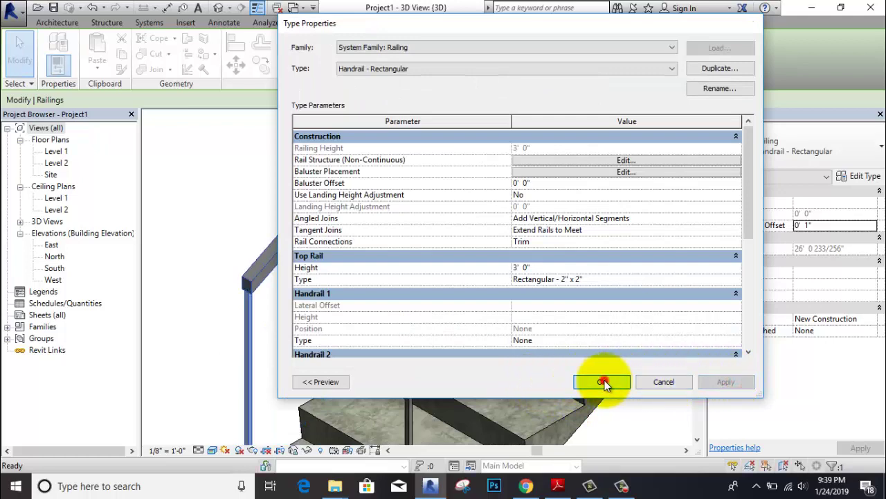
pyautogui.scroll(-5, 585, 358)
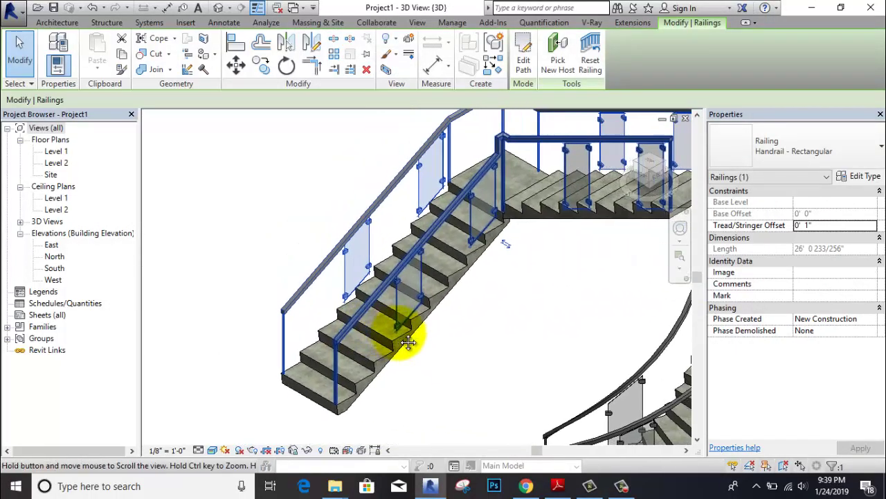
pyautogui.click(450, 346)
pyautogui.scroll(1, 483, 322)
pyautogui.scroll(1, 493, 268)
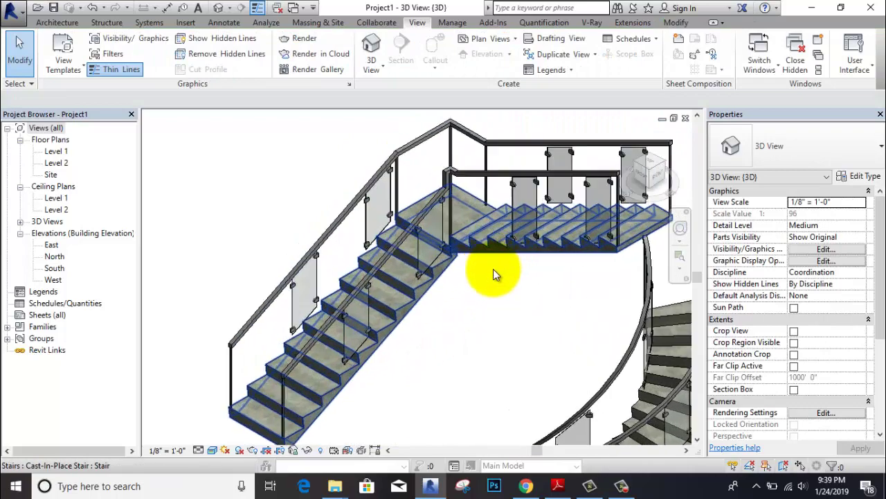
pyautogui.scroll(1, 428, 294)
pyautogui.scroll(1, 400, 273)
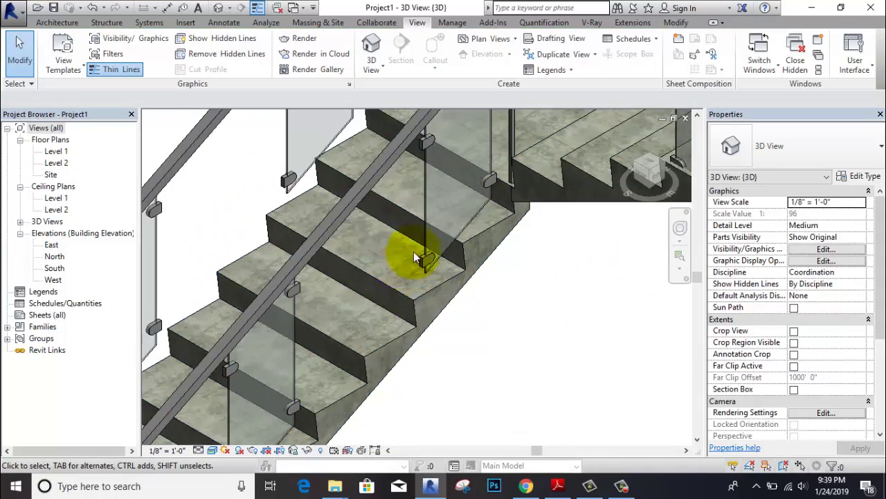
pyautogui.scroll(1, 415, 242)
# Change the stair railing's glass-panel baluster Dist. from previous to 2' 0" and confirm all dialogs
pyautogui.click(426, 234)
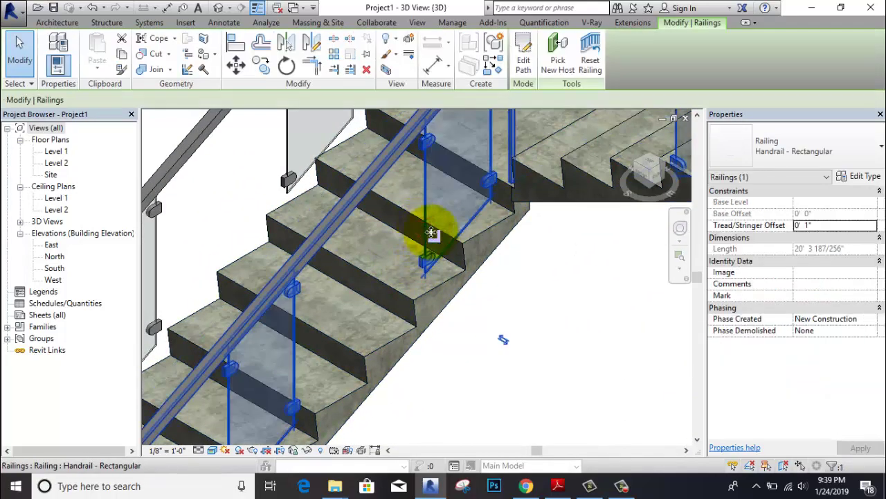
pyautogui.scroll(-2, 485, 237)
pyautogui.click(865, 176)
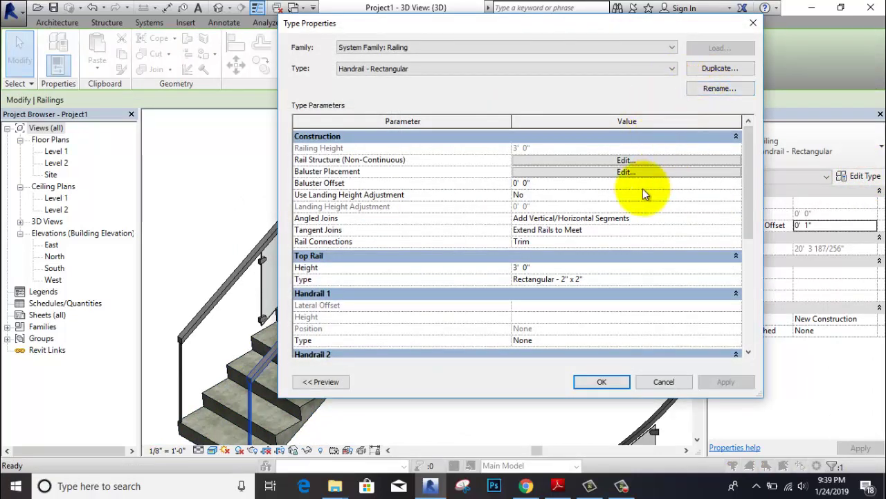
pyautogui.click(627, 172)
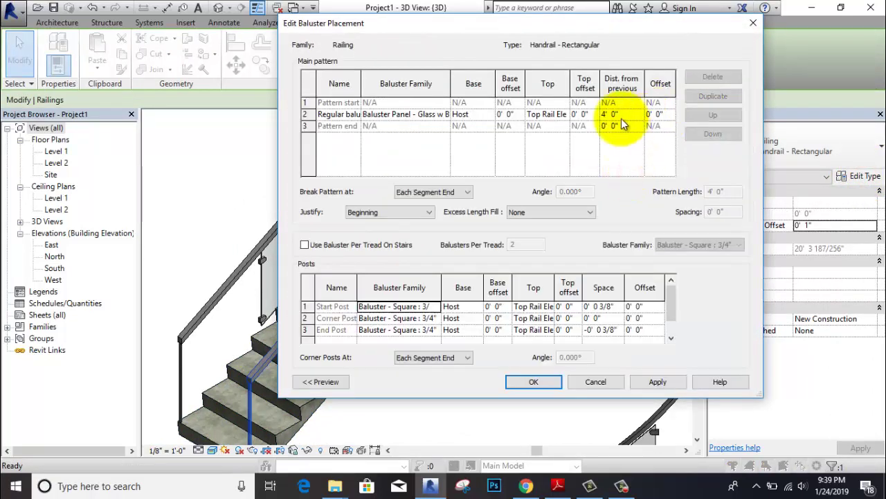
pyautogui.click(627, 118)
pyautogui.write('2')
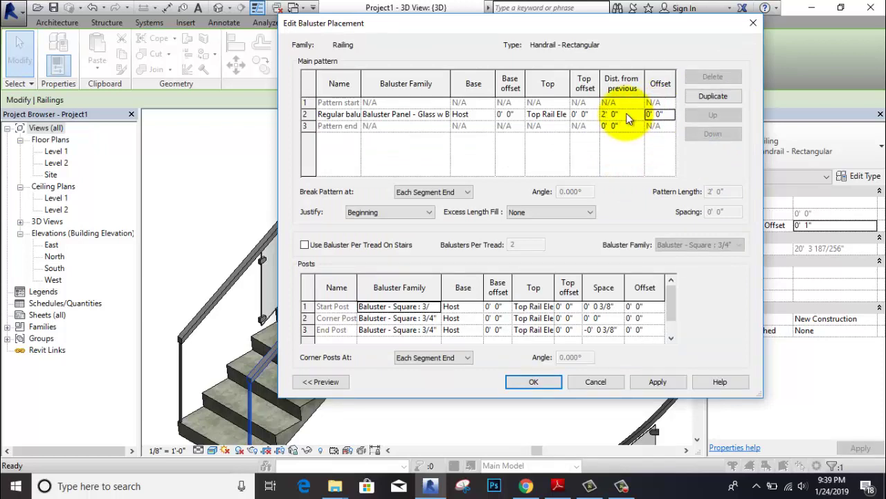
pyautogui.click(665, 383)
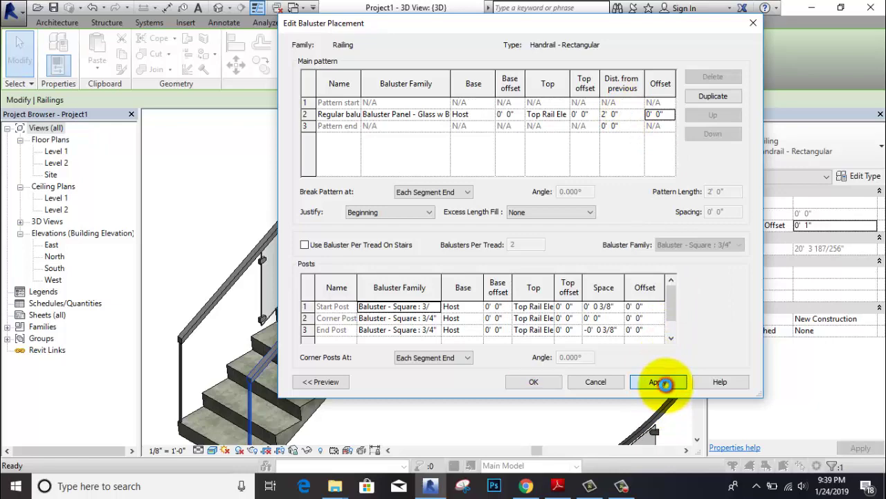
pyautogui.click(526, 382)
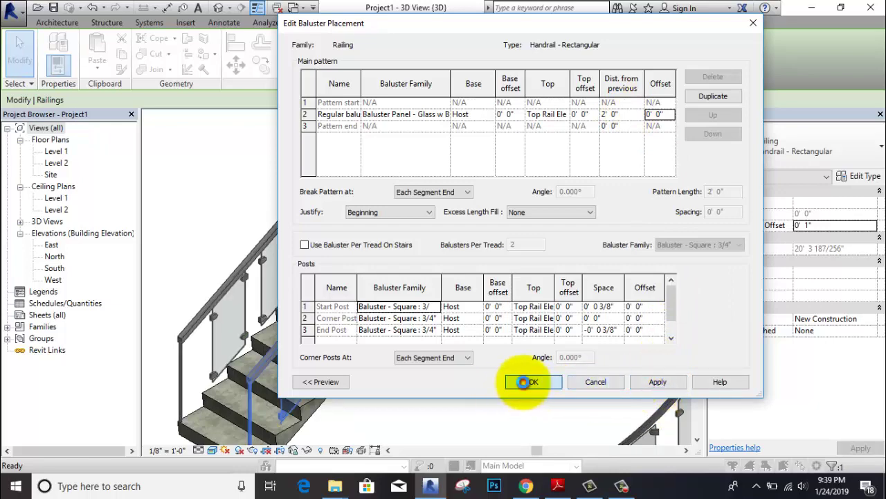
pyautogui.click(588, 379)
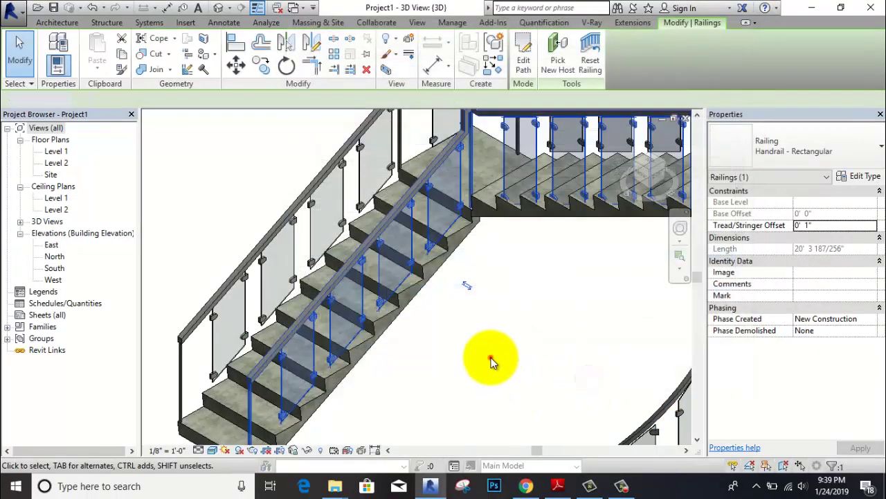
pyautogui.click(490, 360)
pyautogui.moveTo(509, 356); pyautogui.dragTo(370, 295, button='middle')
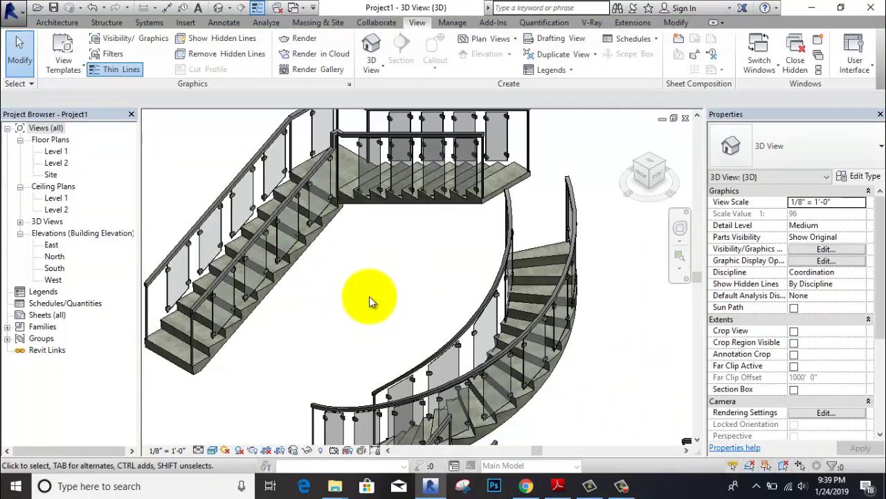
pyautogui.scroll(2, 369, 296)
pyautogui.scroll(2, 409, 235)
pyautogui.scroll(2, 423, 215)
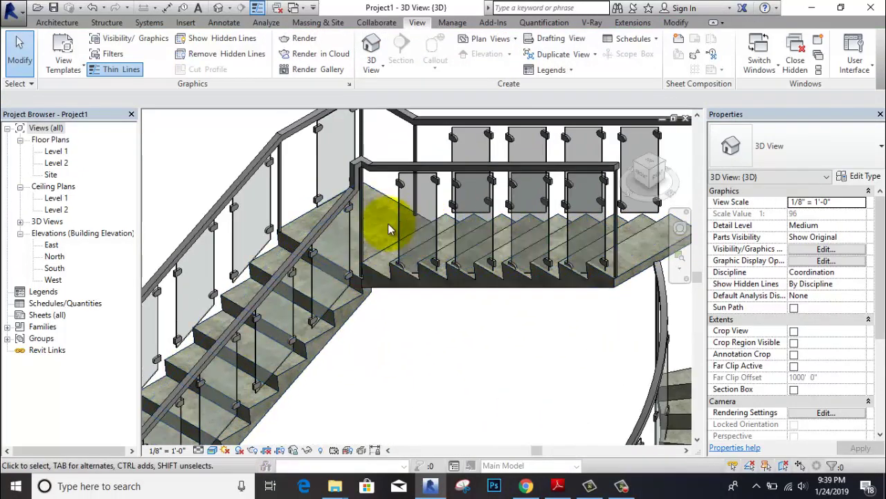
pyautogui.scroll(-4, 390, 230)
pyautogui.moveTo(405, 306); pyautogui.dragTo(390, 277, button='middle')
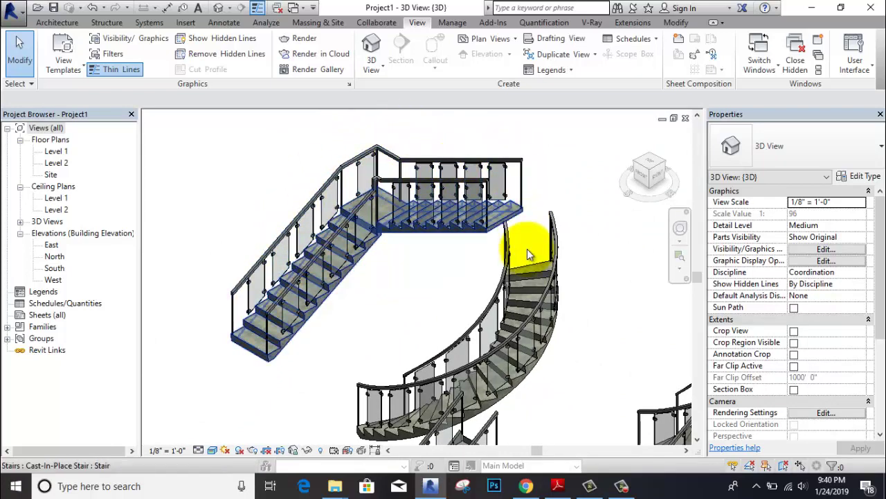
pyautogui.moveTo(559, 234); pyautogui.dragTo(493, 216, button='middle')
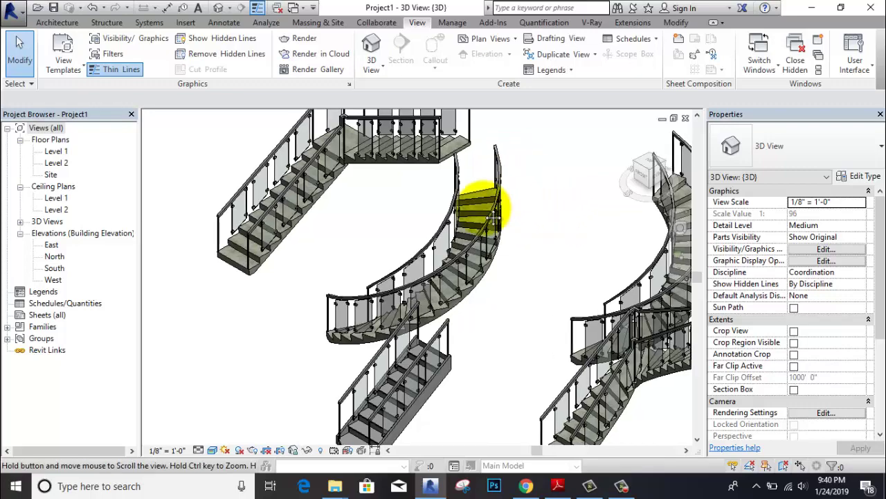
pyautogui.scroll(-2, 366, 192)
pyautogui.moveTo(360, 208); pyautogui.dragTo(401, 224, button='middle')
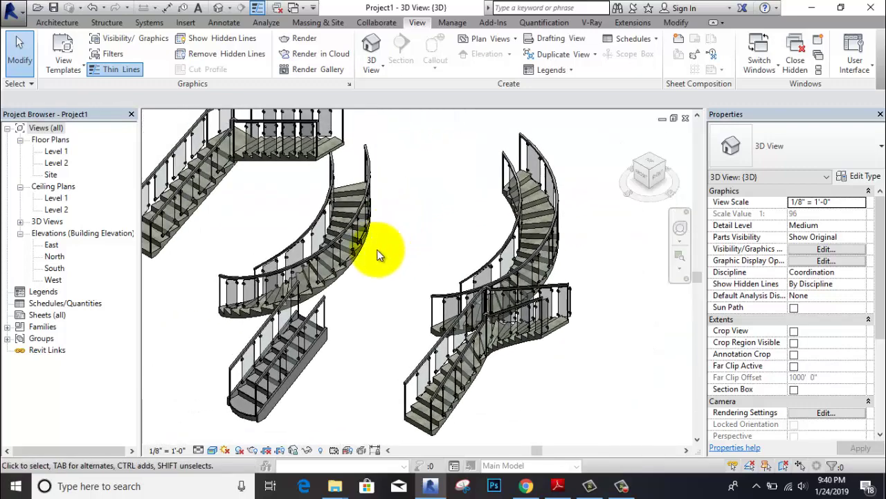
pyautogui.moveTo(340, 307)
pyautogui.keyDown('shift'); pyautogui.mouseDown(button='middle')
pyautogui.moveTo(417, 323)
pyautogui.moveTo(548, 323)
pyautogui.mouseUp(button='middle'); pyautogui.keyUp('shift')
pyautogui.click(57, 22)
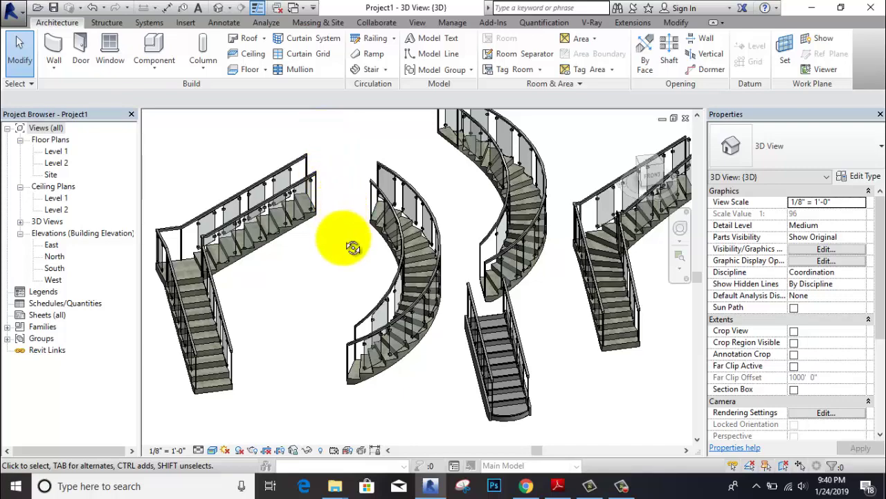
pyautogui.moveTo(351, 245)
pyautogui.keyDown('shift'); pyautogui.mouseDown(button='middle')
pyautogui.moveTo(261, 238)
pyautogui.moveTo(272, 220)
pyautogui.moveTo(282, 243)
pyautogui.moveTo(346, 252)
pyautogui.mouseUp(button='middle'); pyautogui.keyUp('shift')
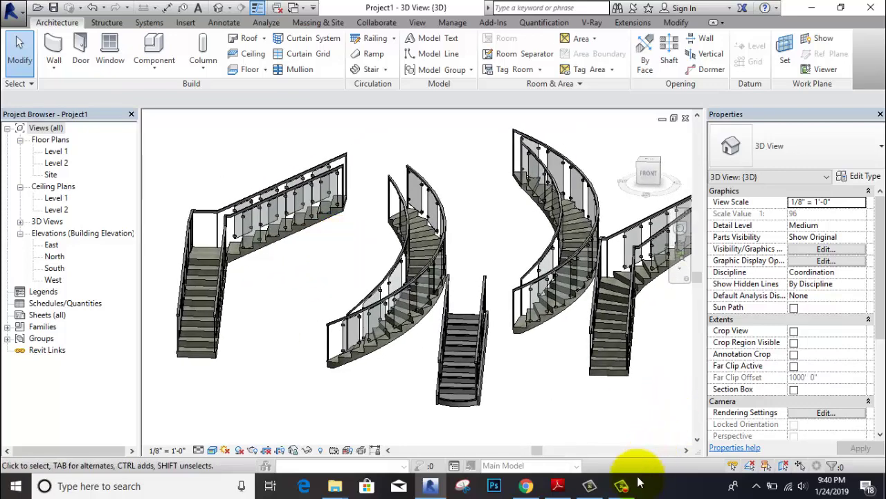
pyautogui.click(624, 487)
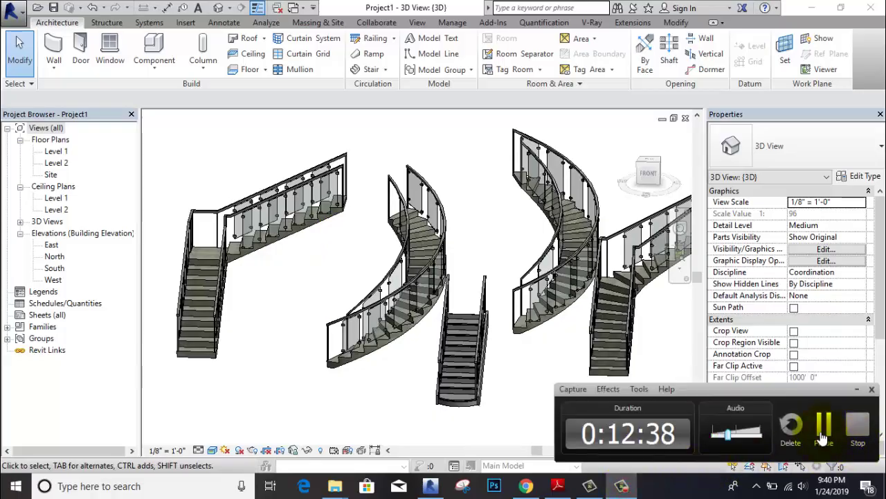